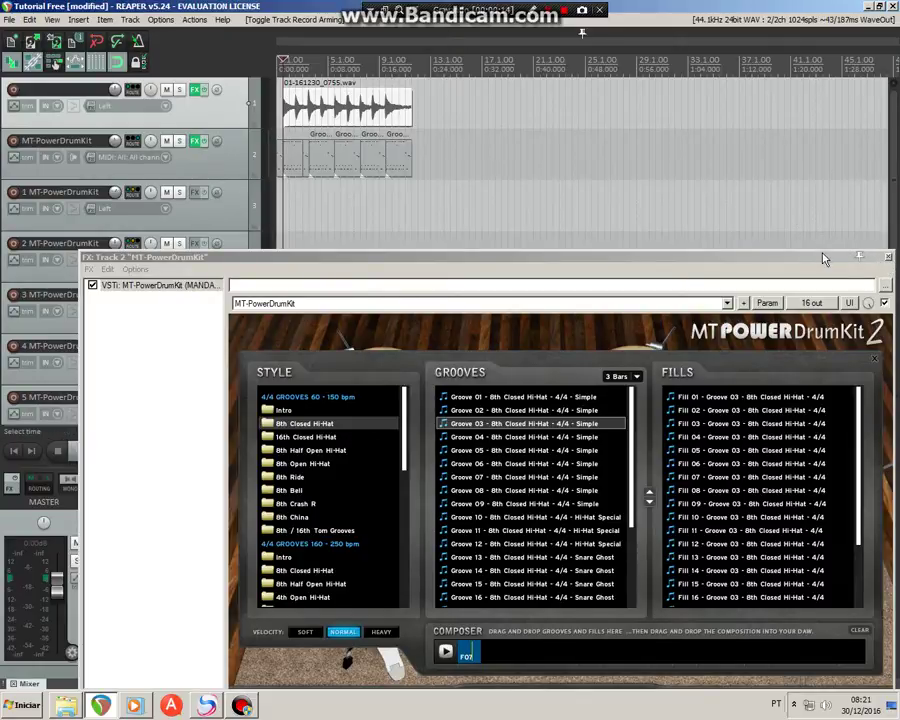
- Look over the drum kit's separate output tracks in the arrangement and mixer, and close its plug-in window
{"action": "left_click_drag", "start_coordinate": [762, 260], "coordinate": [740, 178]}
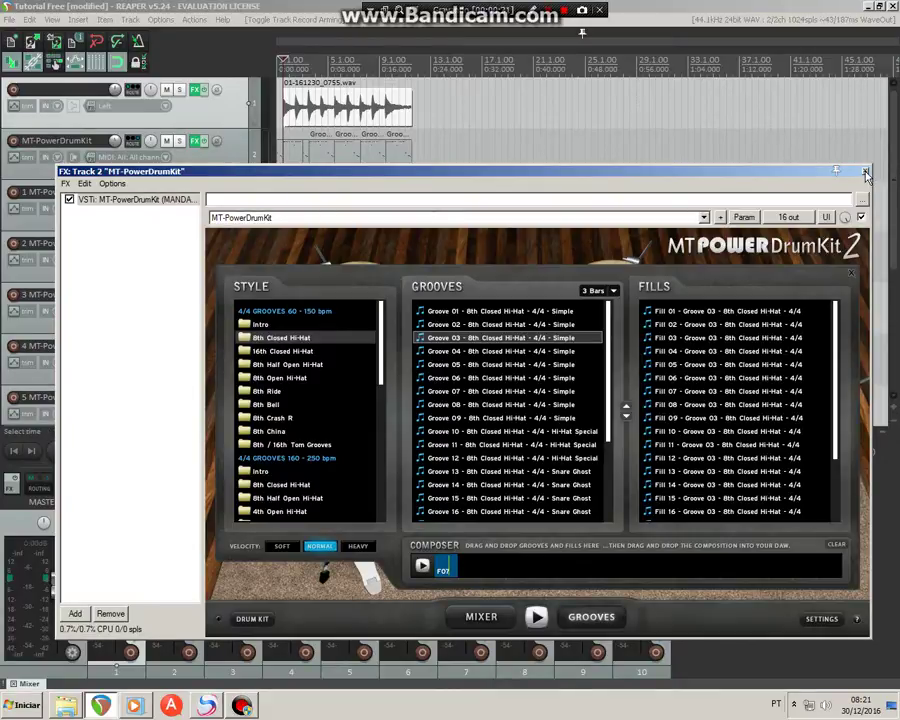
{"action": "left_click_drag", "start_coordinate": [748, 172], "coordinate": [642, 197]}
{"action": "scroll", "coordinate": [897, 200], "scroll_direction": "down", "scroll_amount": 2}
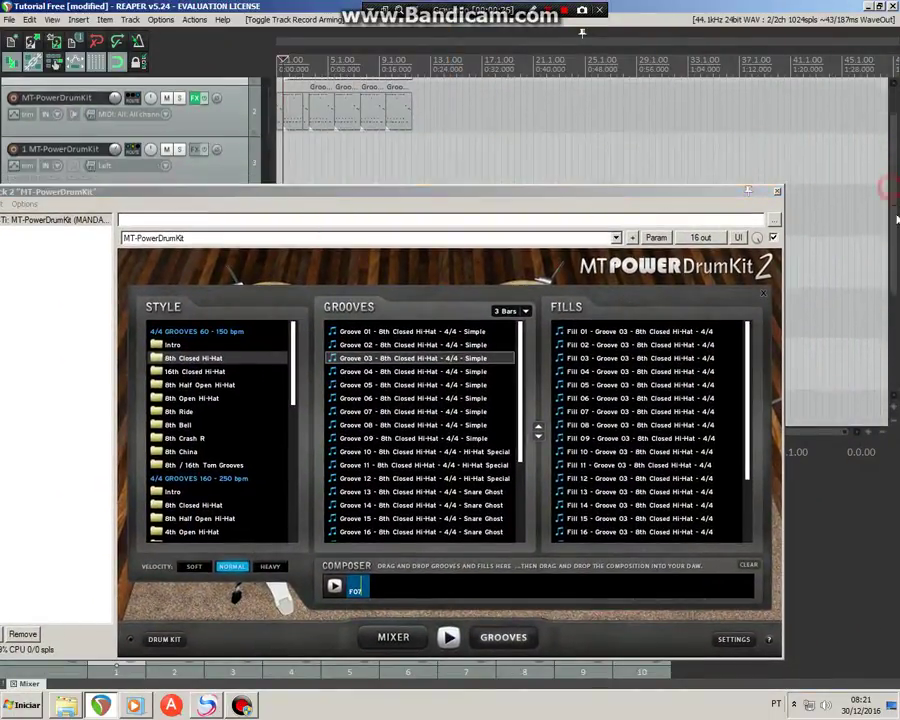
{"action": "scroll", "coordinate": [897, 200], "scroll_direction": "down", "scroll_amount": 4}
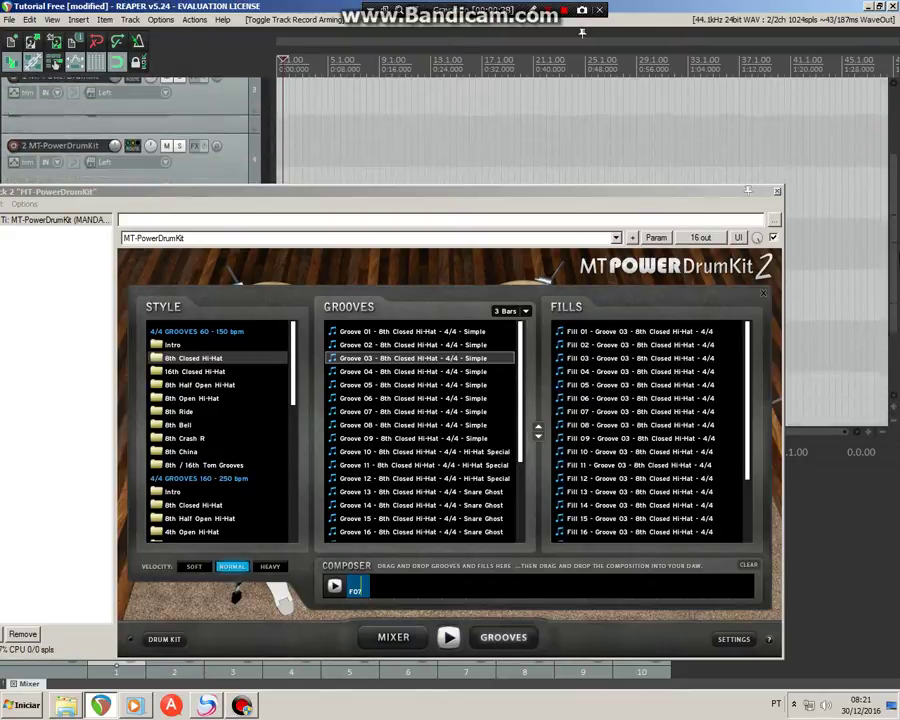
{"action": "scroll", "coordinate": [880, 200], "scroll_direction": "up", "scroll_amount": 5}
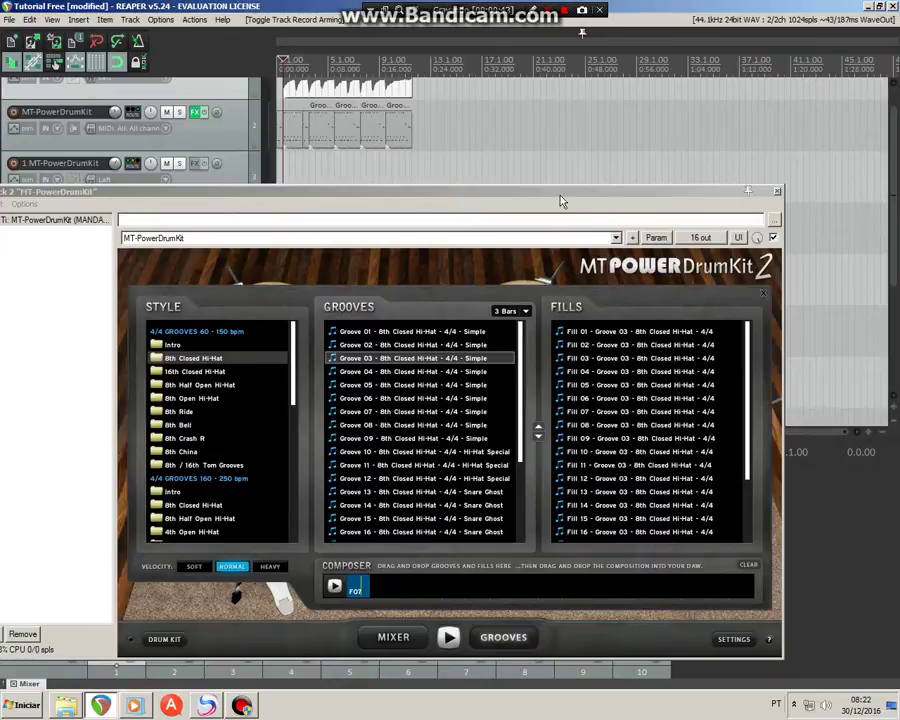
{"action": "left_click_drag", "start_coordinate": [566, 195], "coordinate": [589, 171]}
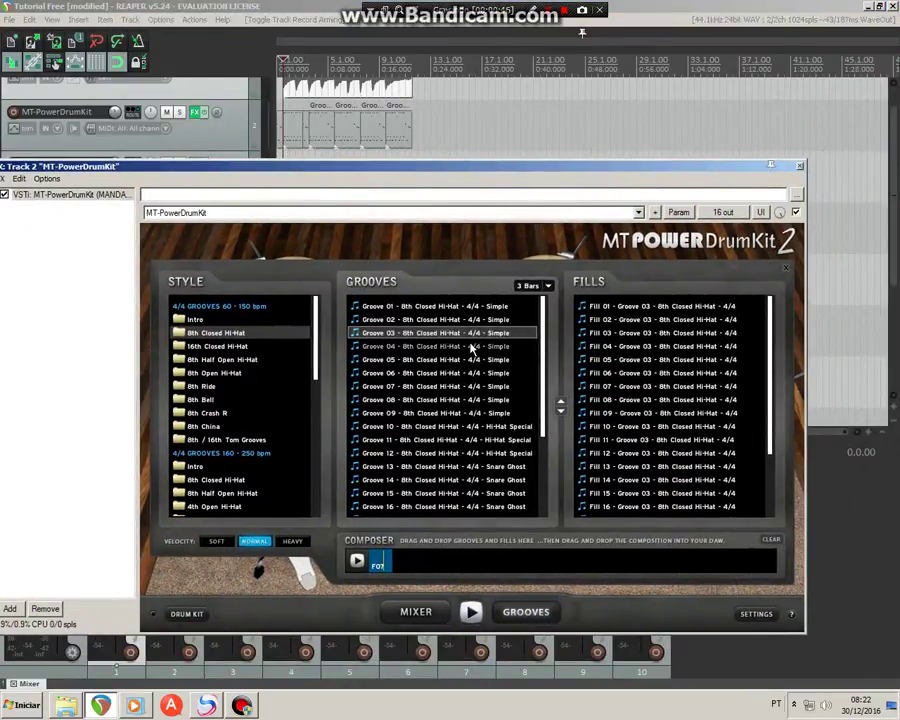
{"action": "left_click", "coordinate": [798, 167]}
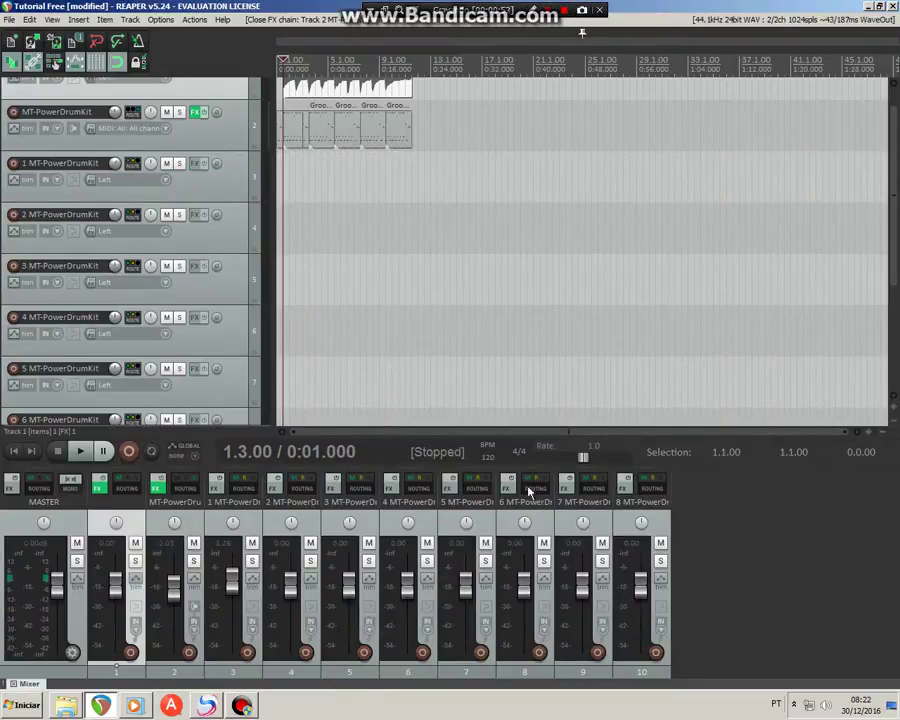
{"action": "scroll", "coordinate": [290, 255], "scroll_direction": "up", "scroll_amount": 3}
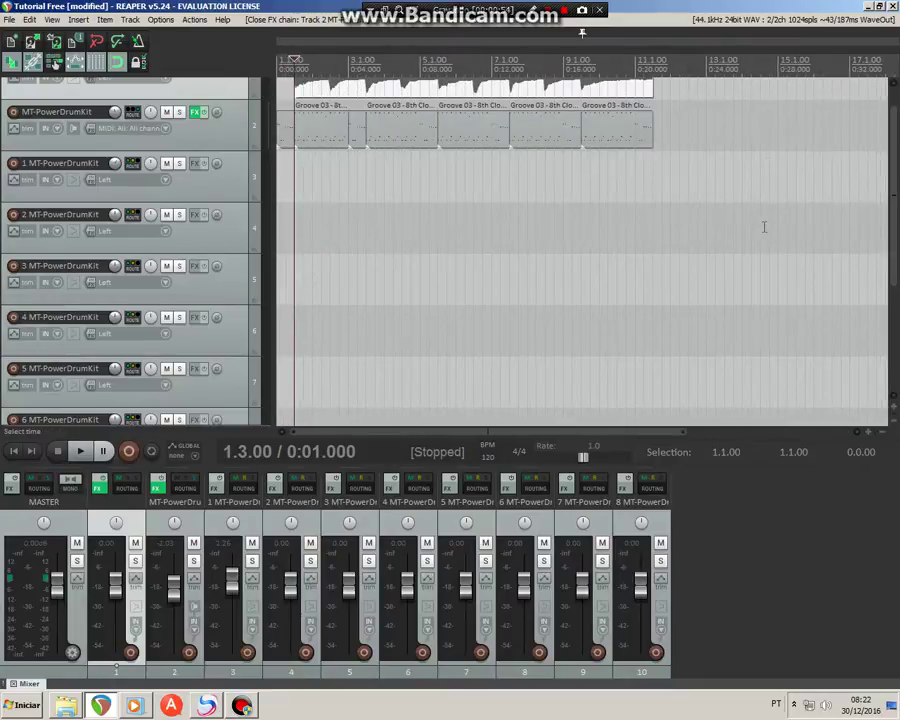
{"action": "scroll", "coordinate": [885, 143], "scroll_direction": "up", "scroll_amount": 1}
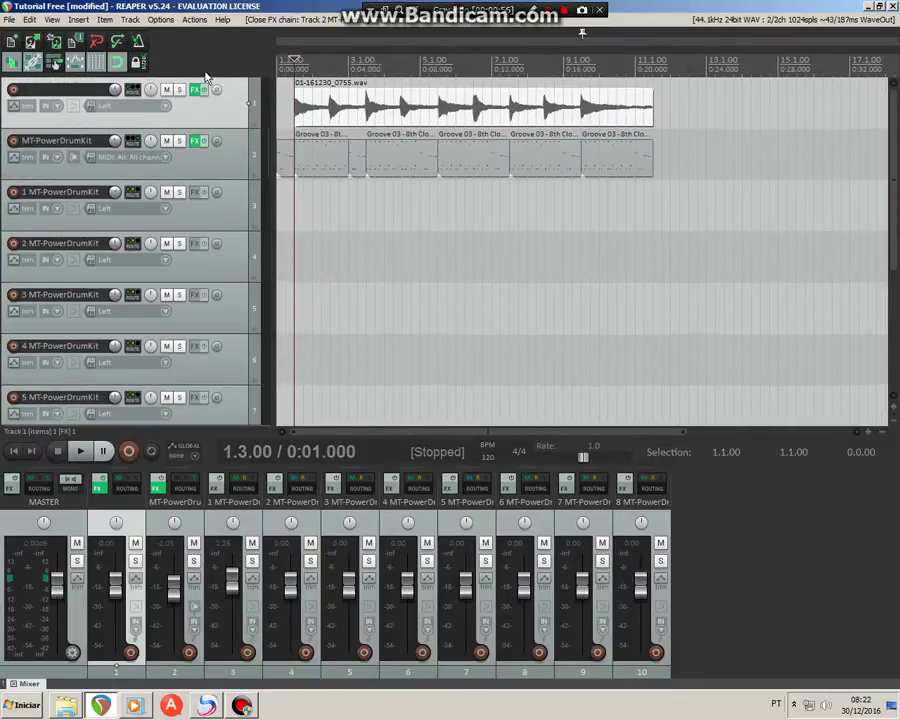
- Open MT-PowerDrumKit on track 2, show its drum kit view and audition the floor tom several times
{"action": "left_click", "coordinate": [198, 141]}
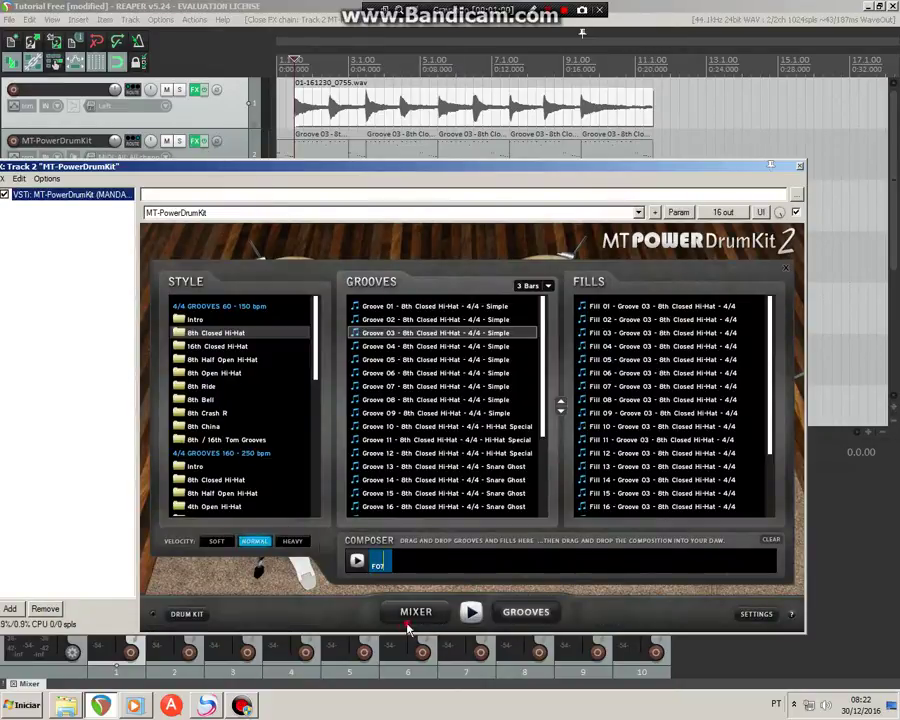
{"action": "left_click", "coordinate": [410, 622]}
{"action": "left_click", "coordinate": [187, 615]}
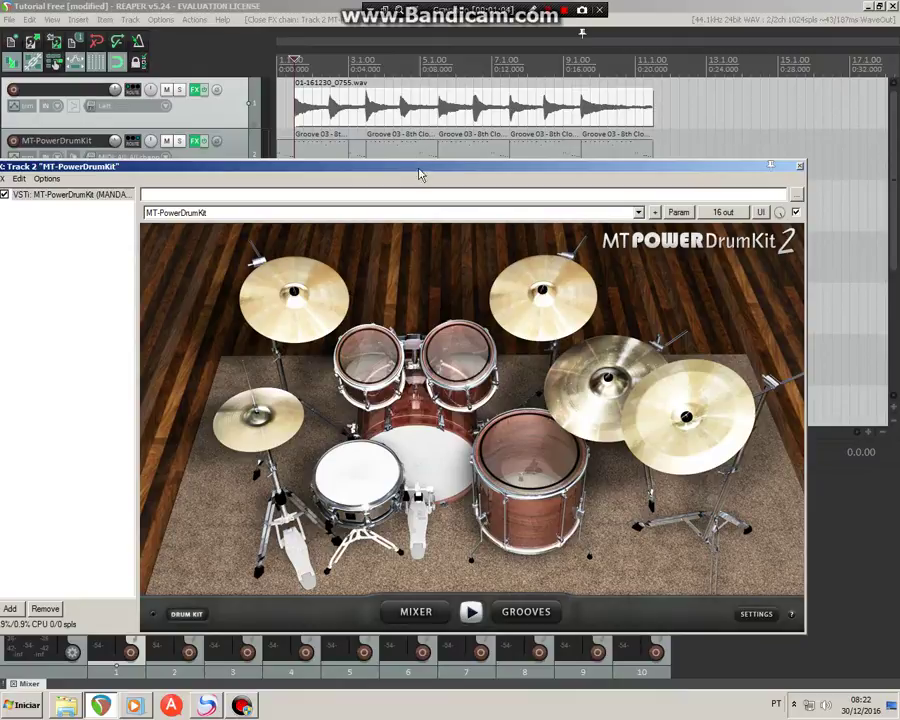
{"action": "left_click_drag", "start_coordinate": [420, 175], "coordinate": [366, 89]}
{"action": "left_click", "coordinate": [487, 378]}
{"action": "left_click", "coordinate": [487, 378]}
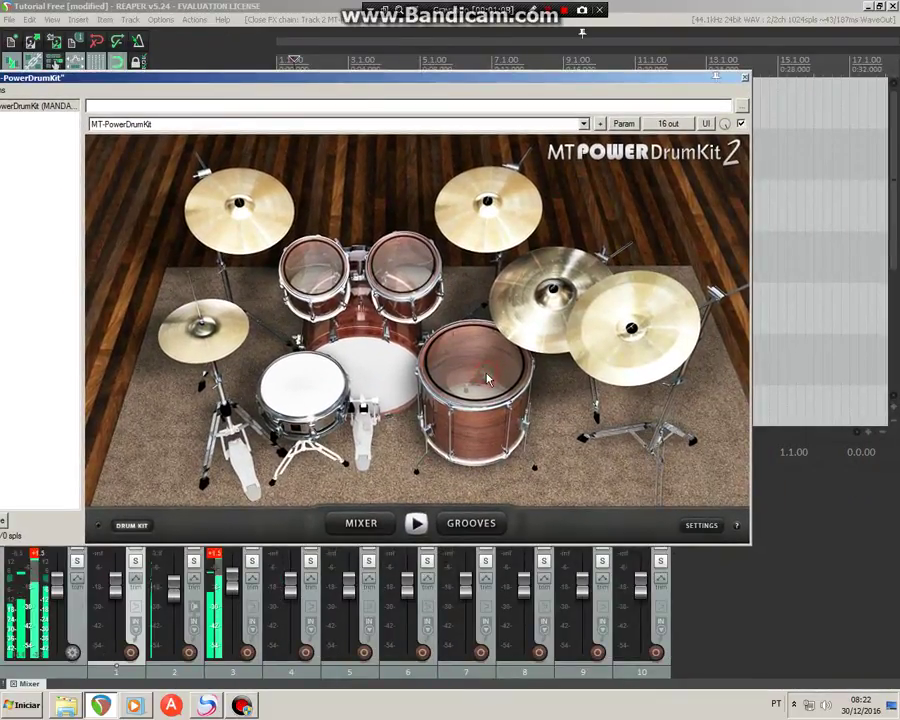
{"action": "left_click", "coordinate": [487, 378]}
{"action": "left_click", "coordinate": [487, 378]}
{"action": "left_click", "coordinate": [487, 378]}
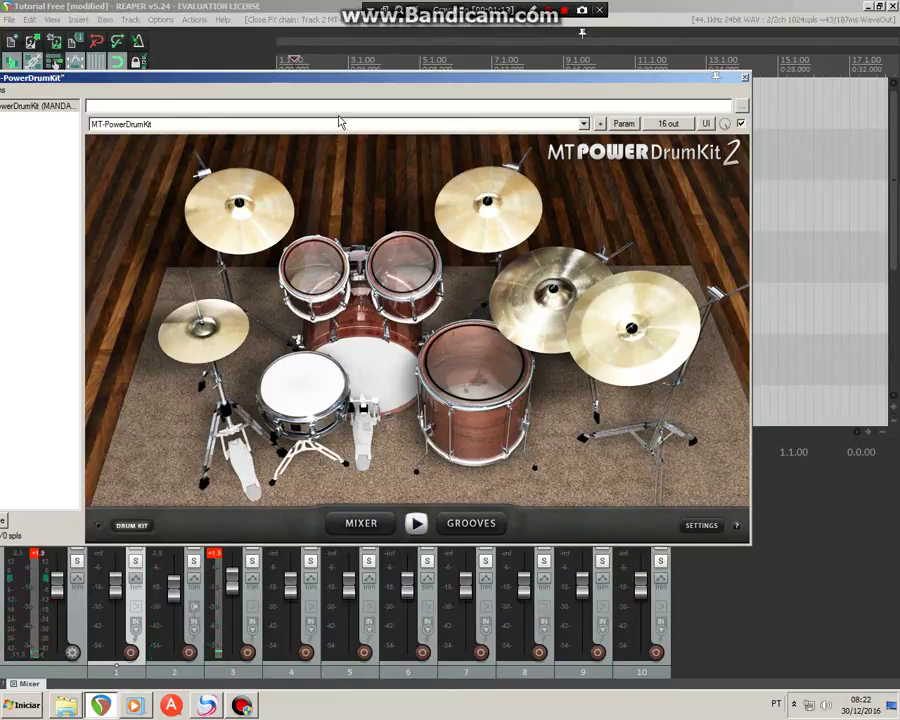
- Move the drum kit window clear of the mixer and add ReaEQ (Cockos) to track 3, "1 MT-PowerDrumKit"
{"action": "left_click_drag", "start_coordinate": [343, 82], "coordinate": [472, 617]}
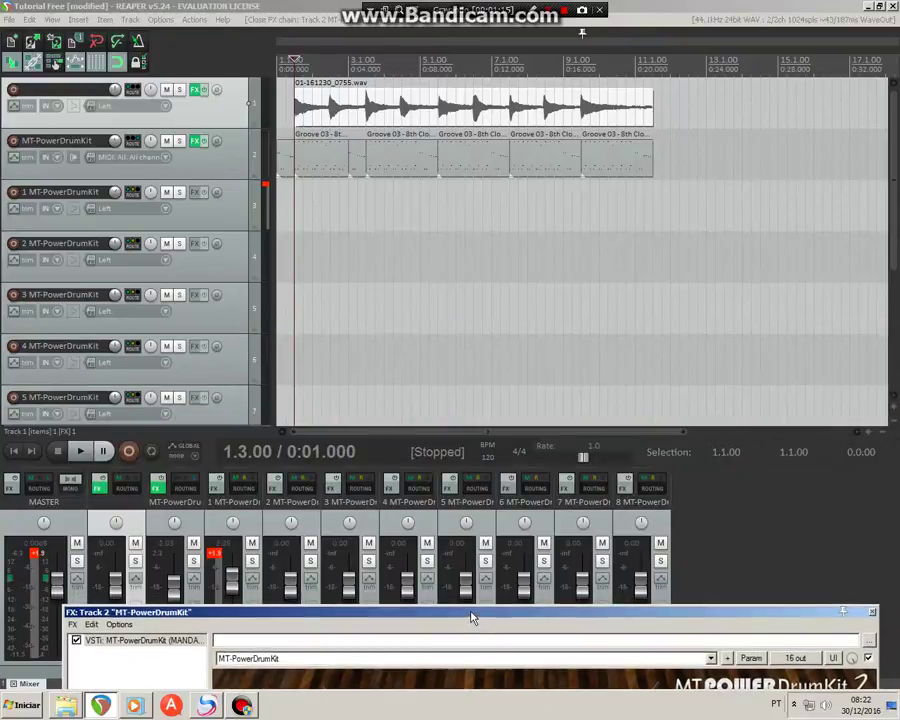
{"action": "left_click", "coordinate": [217, 491]}
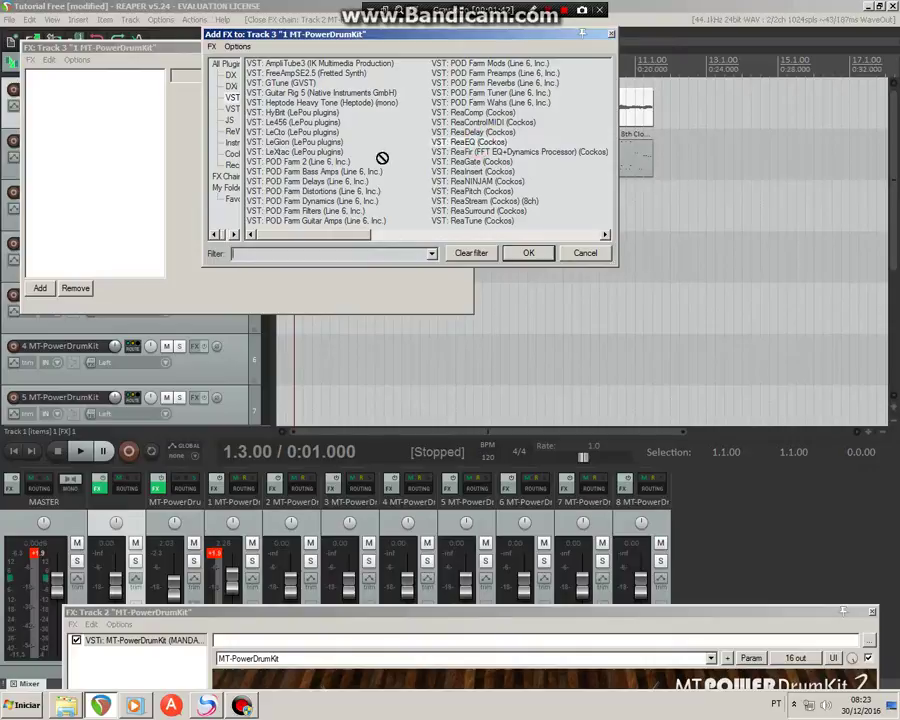
{"action": "left_click_drag", "start_coordinate": [186, 213], "coordinate": [128, 214]}
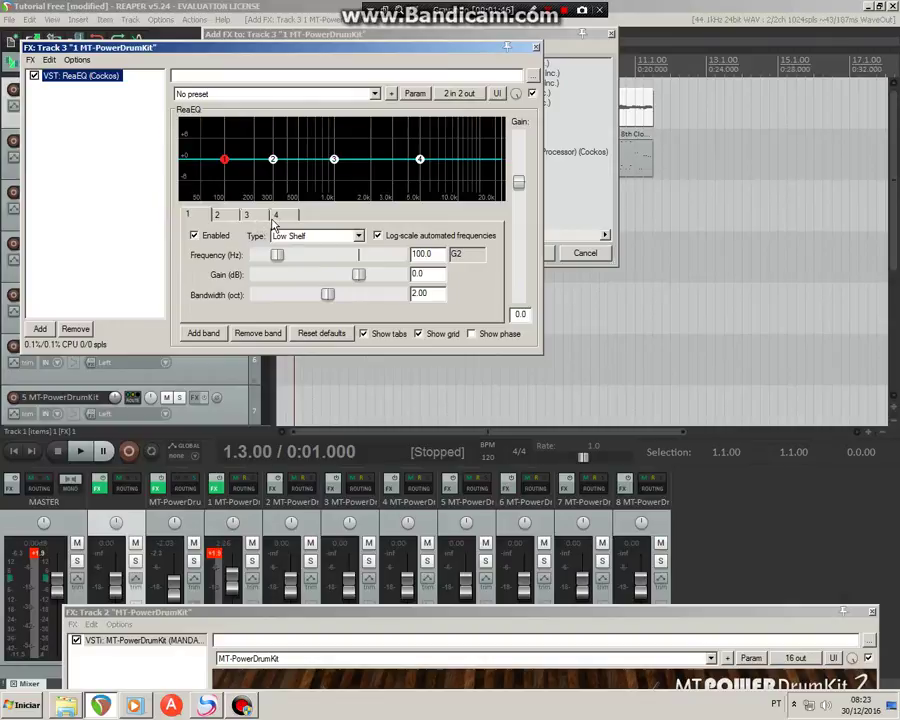
- Change the filter type of ReaEQ bands 1 and 4 to Band, and check bands 2 and 3
{"action": "left_click", "coordinate": [359, 237]}
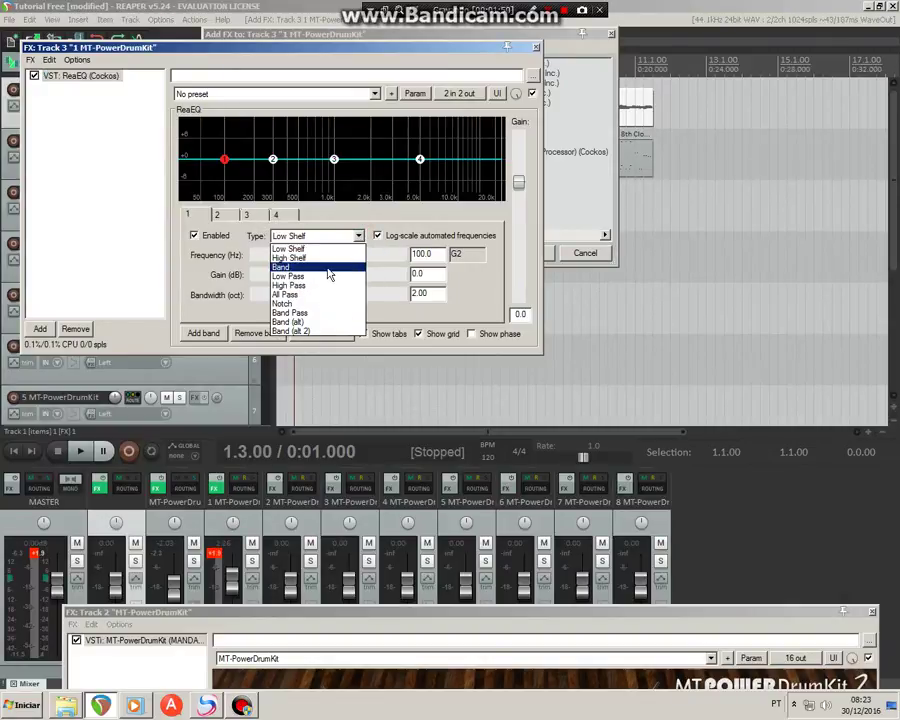
{"action": "left_click", "coordinate": [327, 269]}
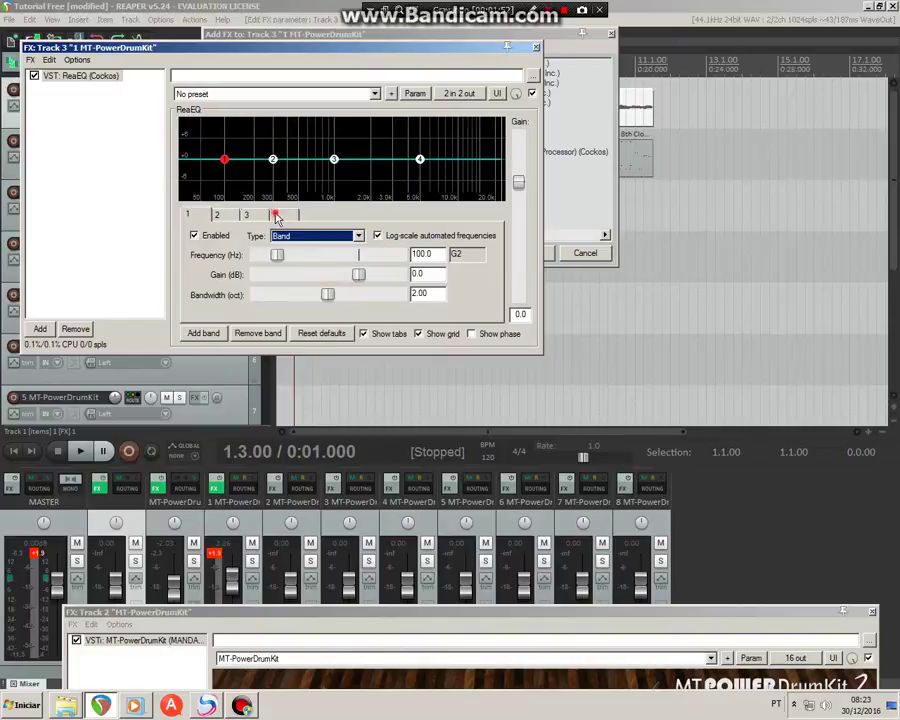
{"action": "left_click", "coordinate": [277, 216]}
{"action": "left_click", "coordinate": [359, 238]}
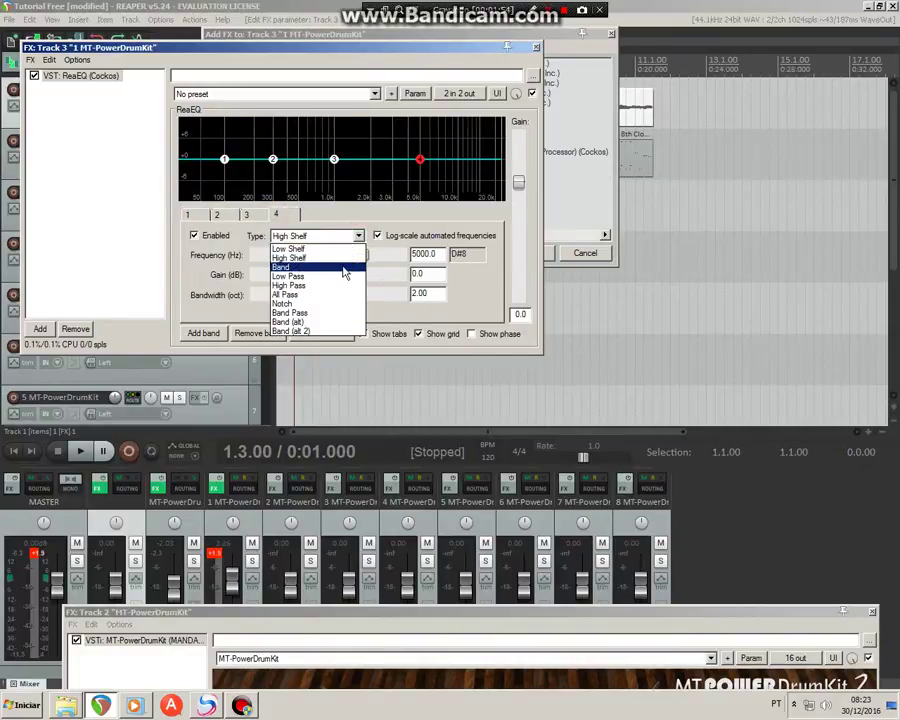
{"action": "left_click", "coordinate": [344, 268]}
{"action": "left_click", "coordinate": [248, 215]}
{"action": "left_click", "coordinate": [219, 215]}
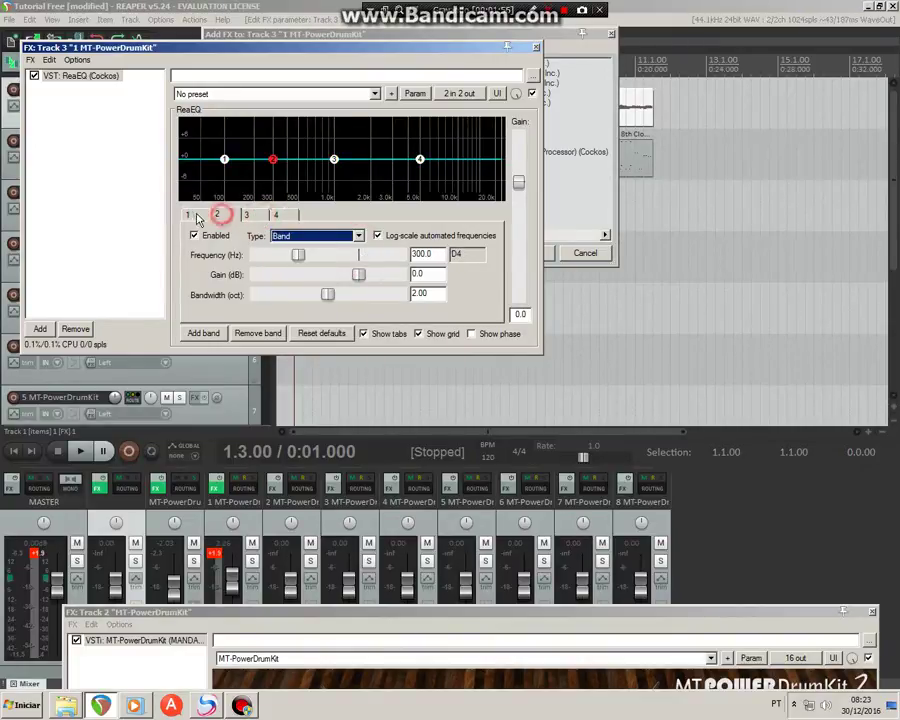
{"action": "left_click", "coordinate": [189, 214]}
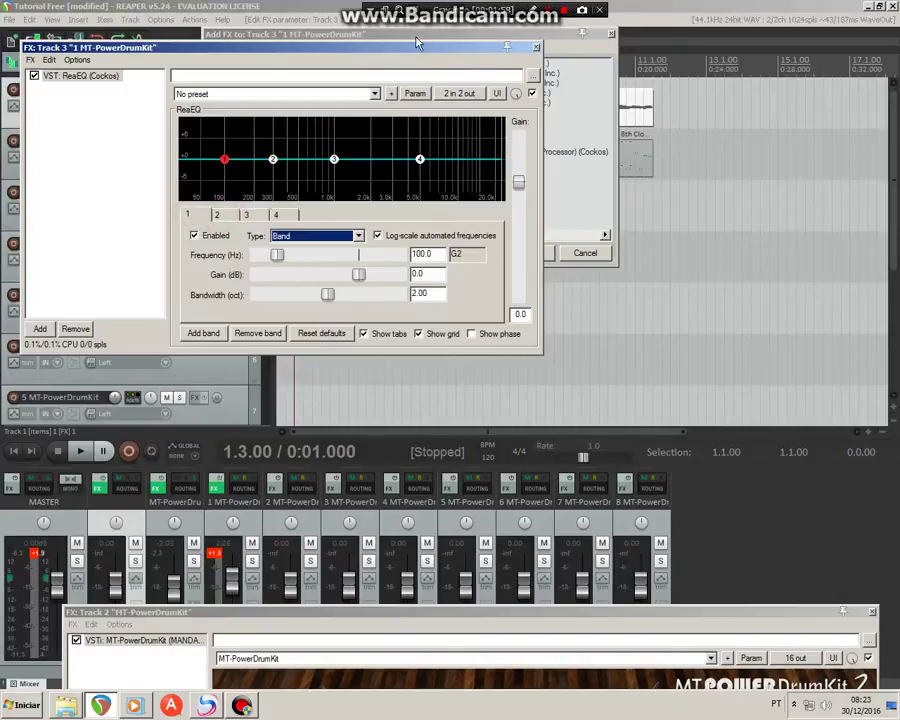
- Arrange the ReaEQ and drum kit windows so both are usable, and audition the bass drum through the flat EQ
{"action": "left_click_drag", "start_coordinate": [416, 52], "coordinate": [584, 98]}
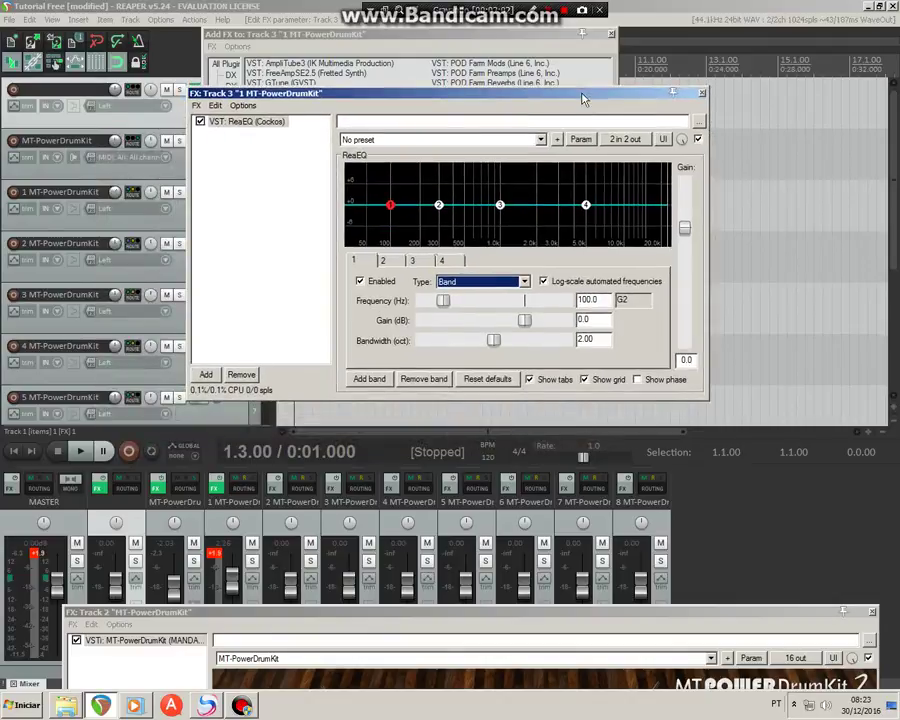
{"action": "left_click_drag", "start_coordinate": [390, 609], "coordinate": [346, 351]}
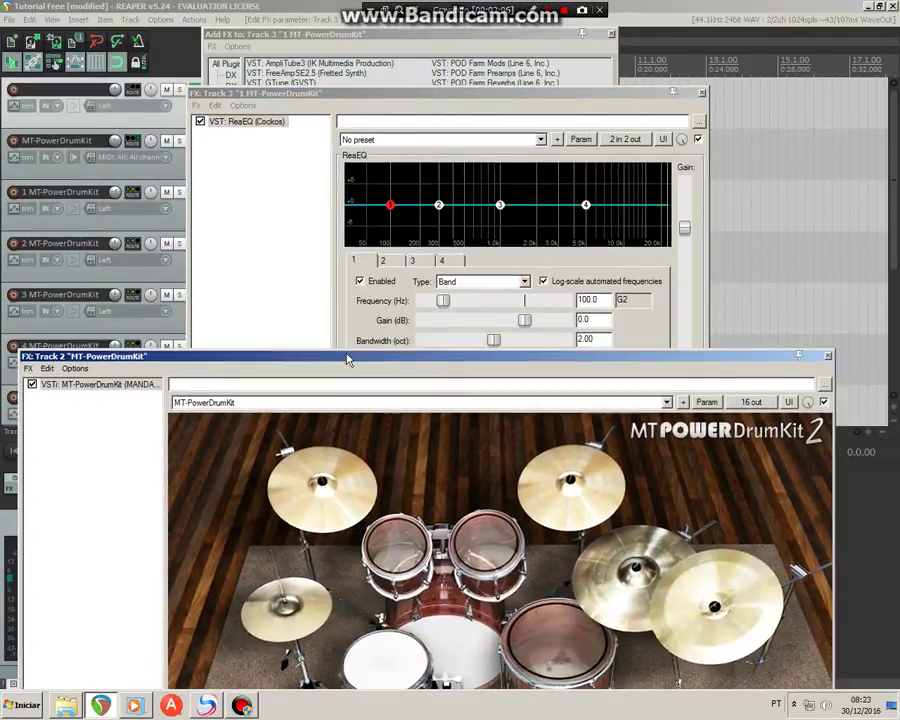
{"action": "left_click", "coordinate": [447, 650]}
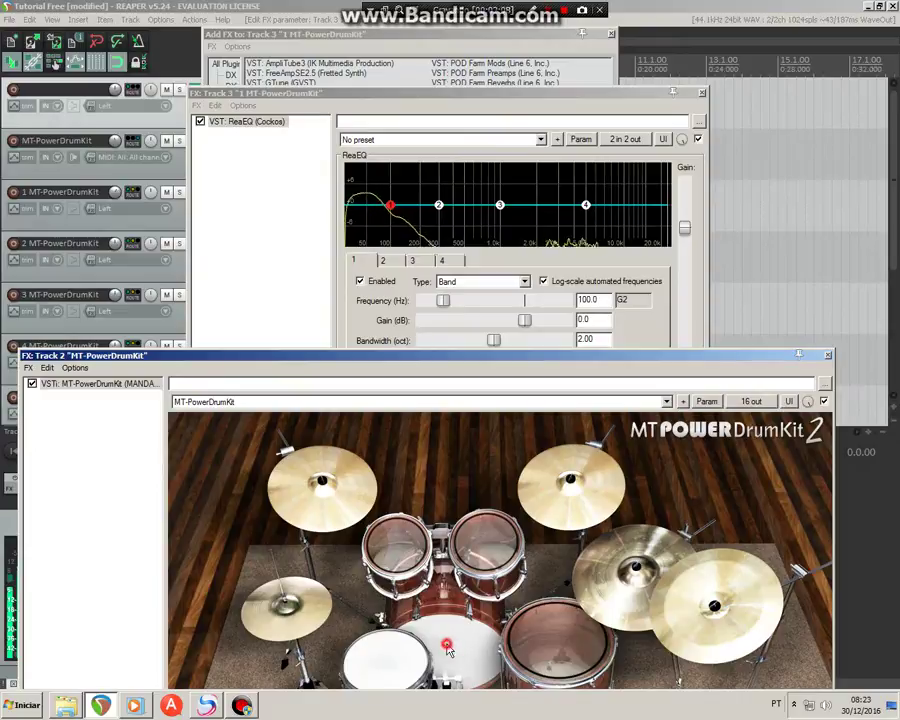
{"action": "left_click", "coordinate": [447, 650]}
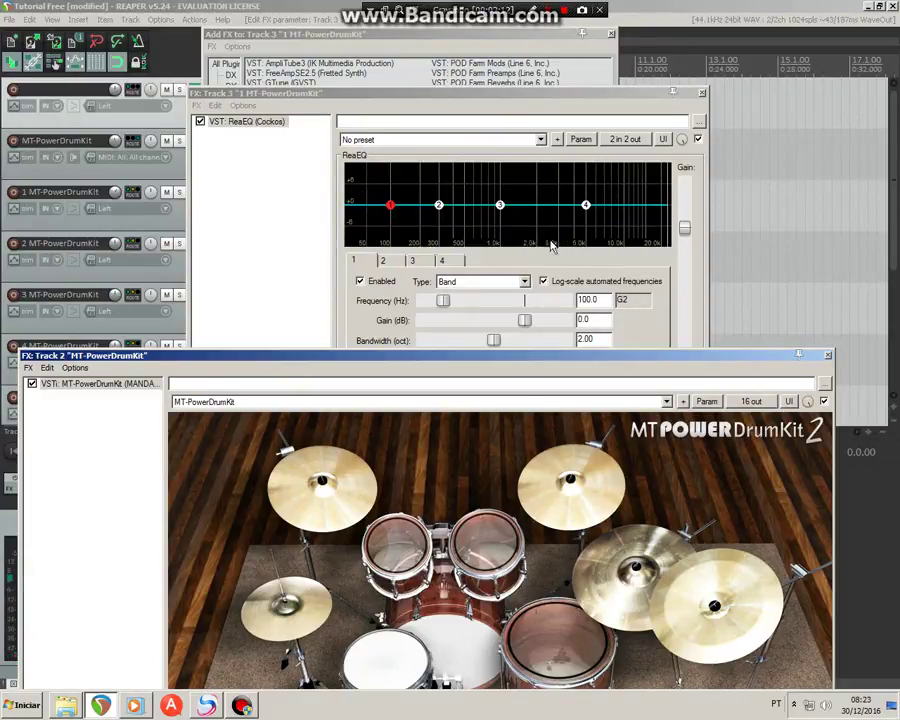
- Boost the highs with EQ bands 3 and 4, placing band 4 at about 7098 Hz and 6.4 dB, and audition the bass drum
{"action": "left_click_drag", "start_coordinate": [500, 205], "coordinate": [606, 185]}
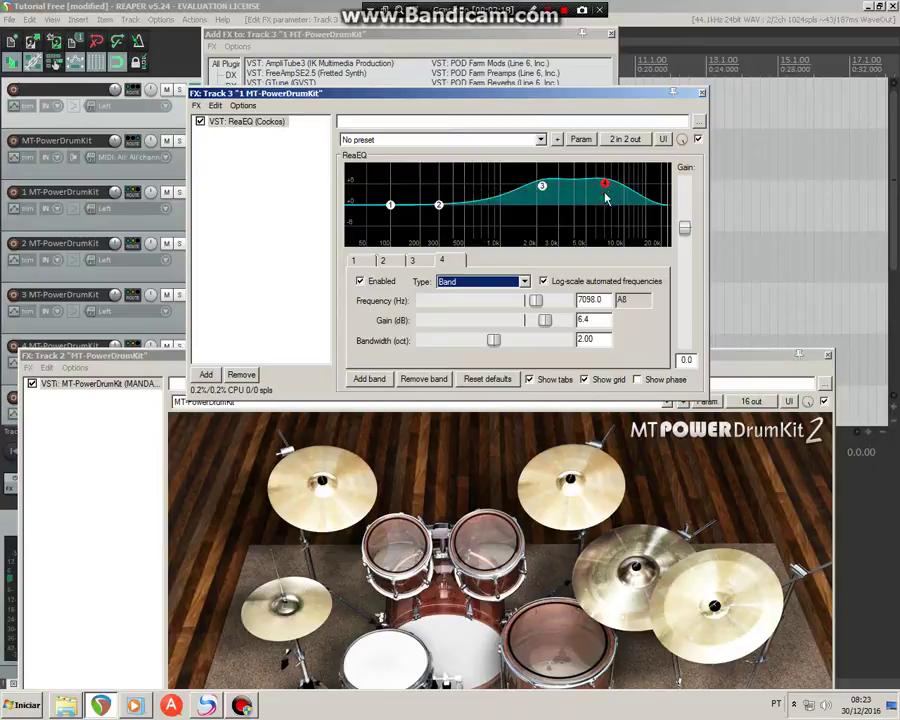
{"action": "left_click", "coordinate": [438, 653]}
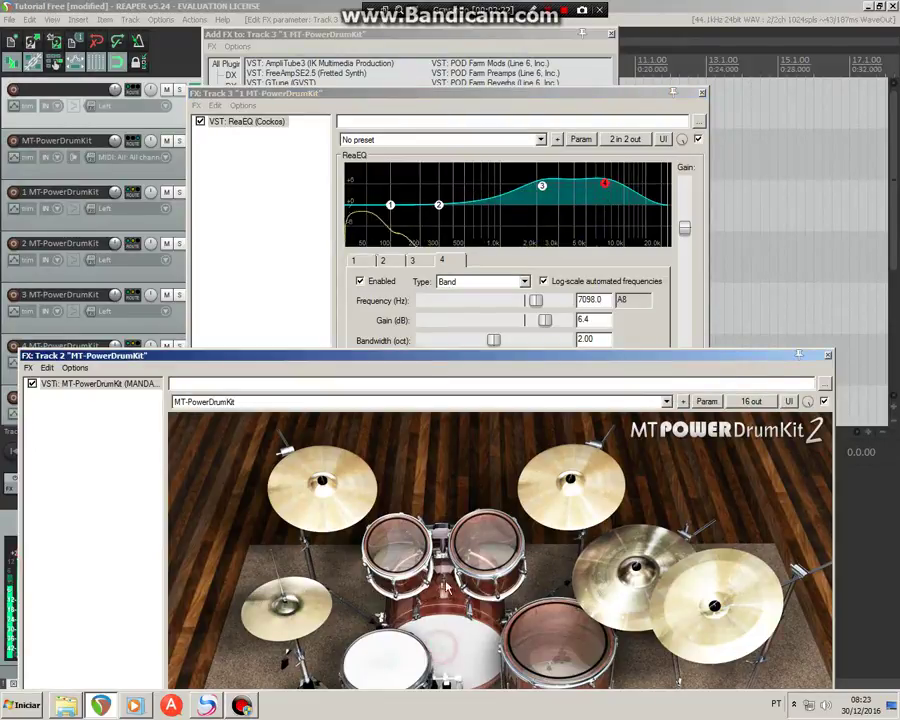
- Boost EQ band 1 to about 6.6 dB at about 25.2 Hz and audition the bass drum repeatedly
{"action": "left_click_drag", "start_coordinate": [391, 203], "coordinate": [349, 182]}
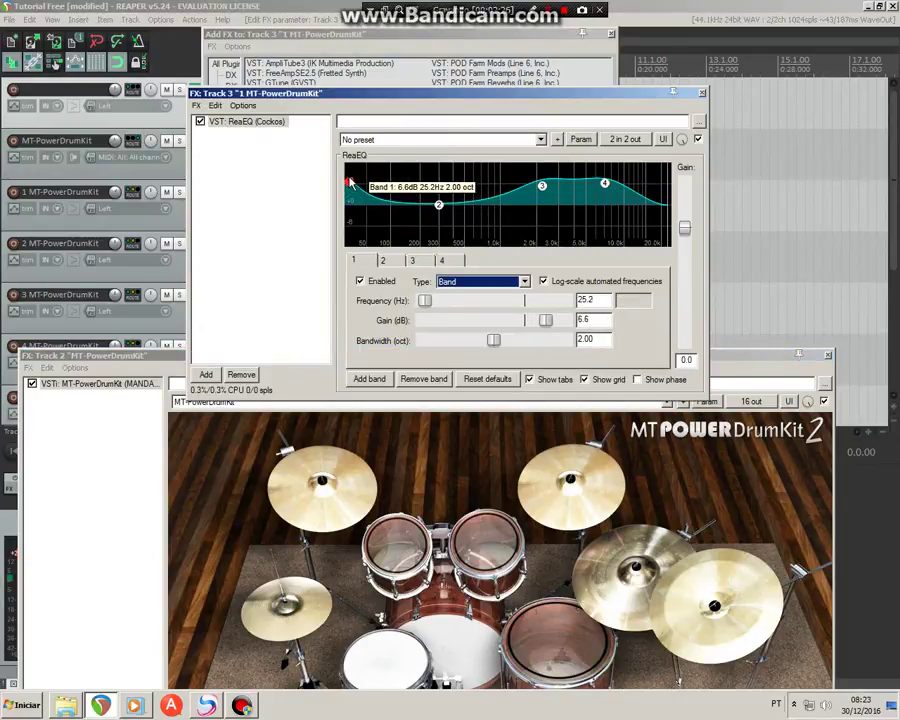
{"action": "left_click", "coordinate": [463, 642]}
{"action": "left_click", "coordinate": [463, 642]}
{"action": "left_click", "coordinate": [463, 642]}
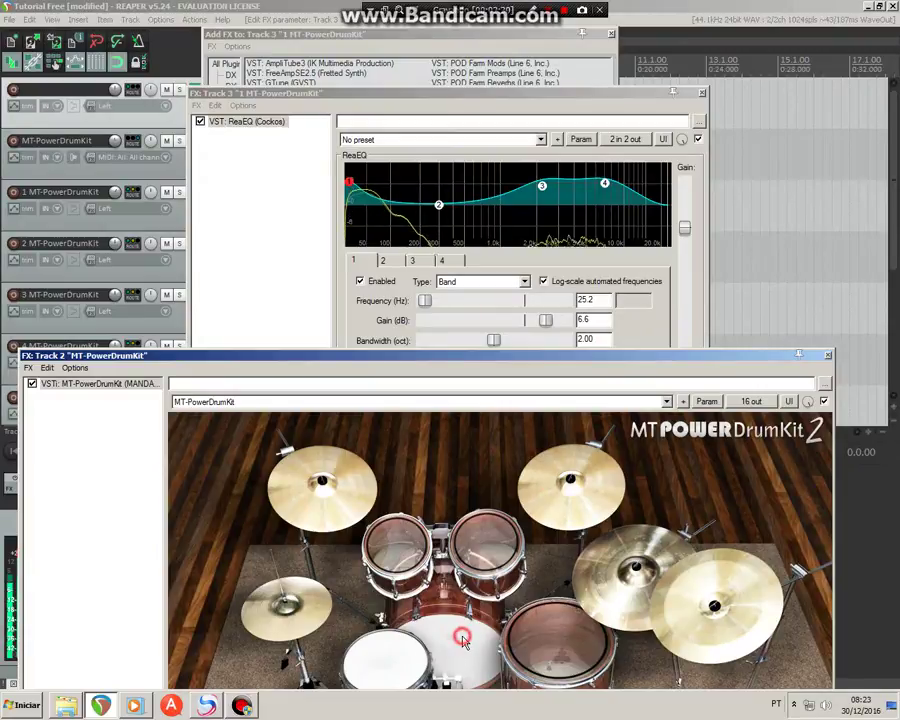
{"action": "left_click", "coordinate": [463, 642]}
{"action": "left_click", "coordinate": [463, 642]}
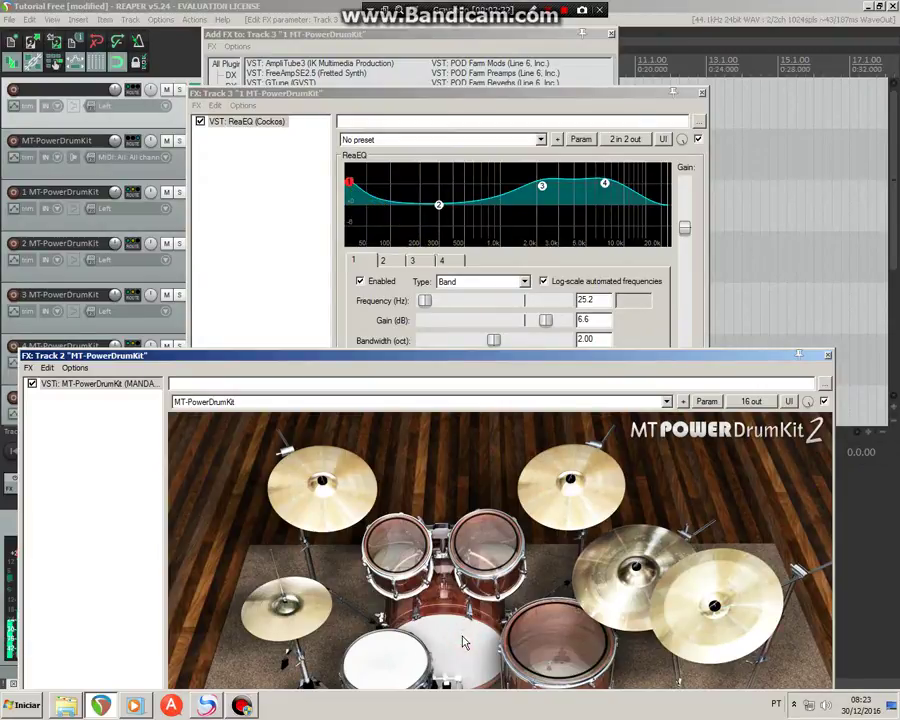
- Try cutting EQ band 2 by about 4 dB at about 1019 Hz and audition the bass drum
{"action": "left_click_drag", "start_coordinate": [438, 205], "coordinate": [502, 225]}
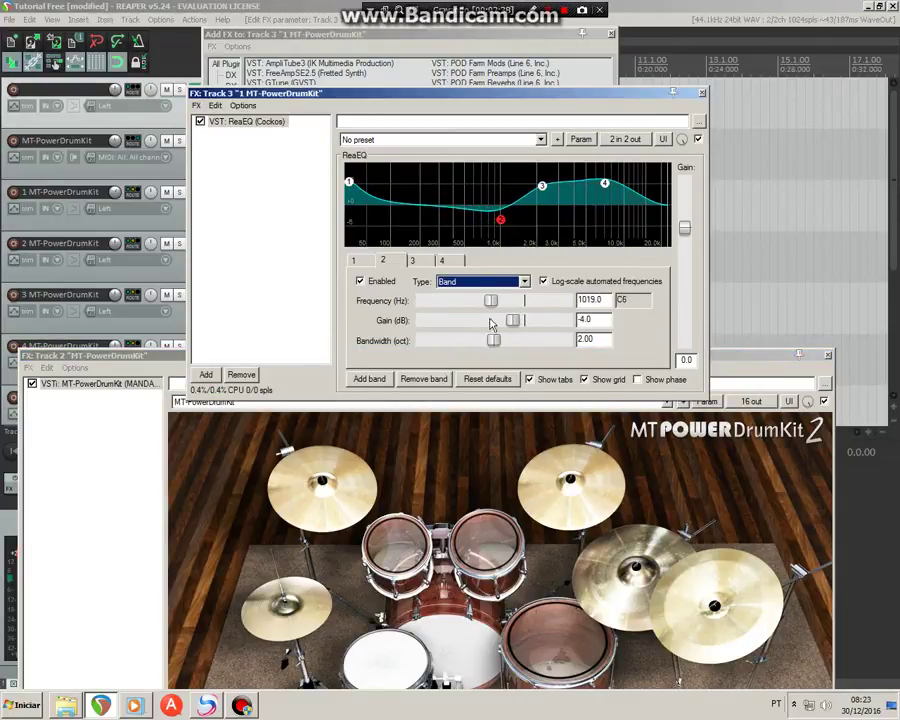
{"action": "left_click", "coordinate": [437, 637]}
{"action": "left_click", "coordinate": [441, 637]}
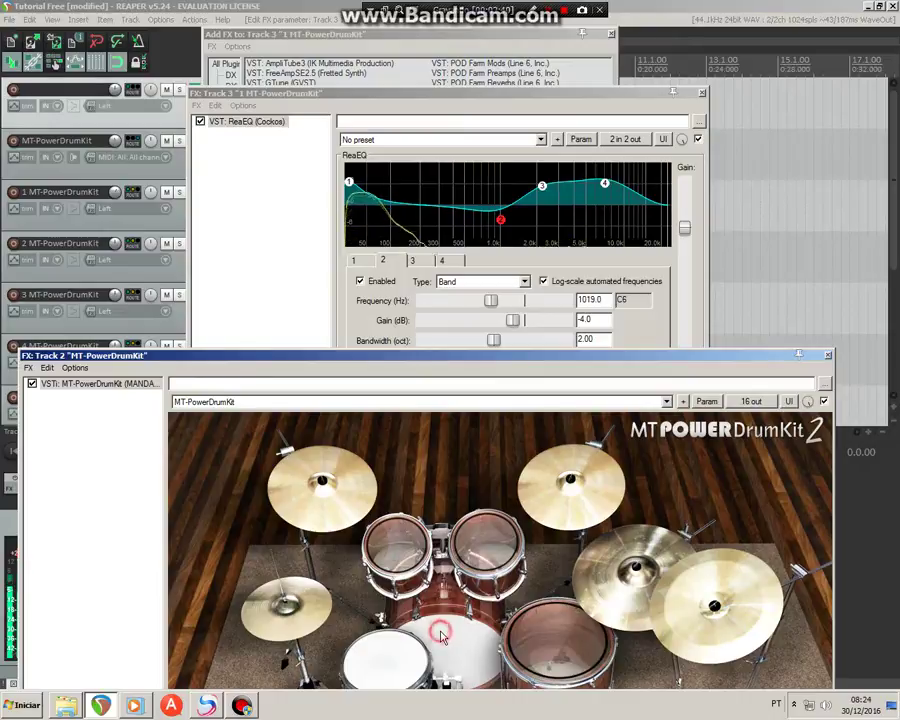
- Raise EQ band 2 to about 2.0 dB at about 1104 Hz and audition the bass drum
{"action": "left_click_drag", "start_coordinate": [501, 221], "coordinate": [505, 198]}
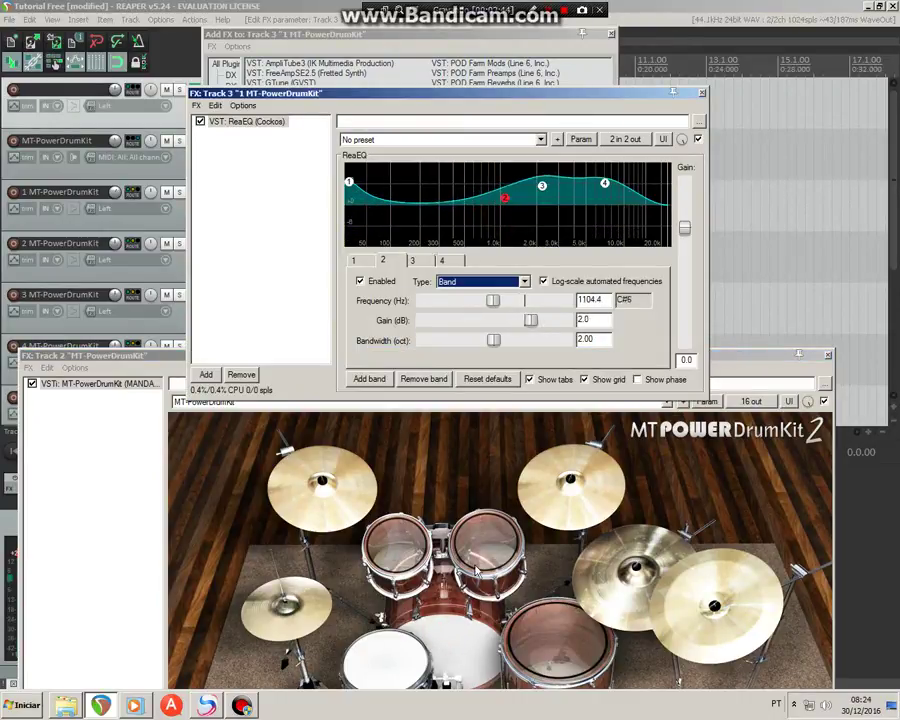
{"action": "left_click", "coordinate": [455, 648]}
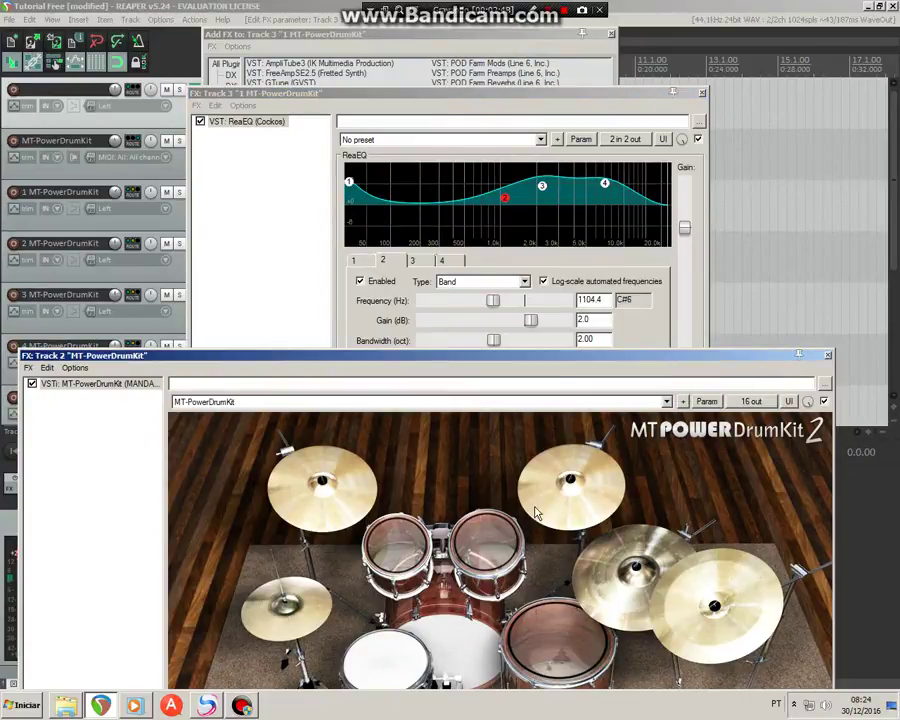
- Close track 3's ReaEQ window and the plug-in browser
{"action": "left_click", "coordinate": [703, 94]}
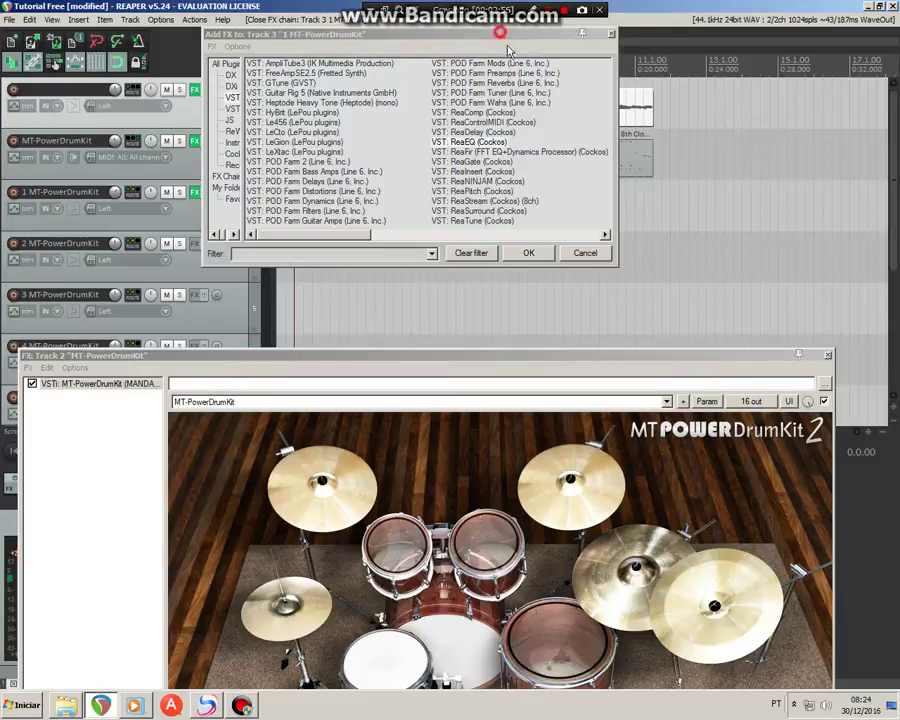
{"action": "left_click_drag", "start_coordinate": [508, 50], "coordinate": [563, 120]}
{"action": "left_click", "coordinate": [641, 120]}
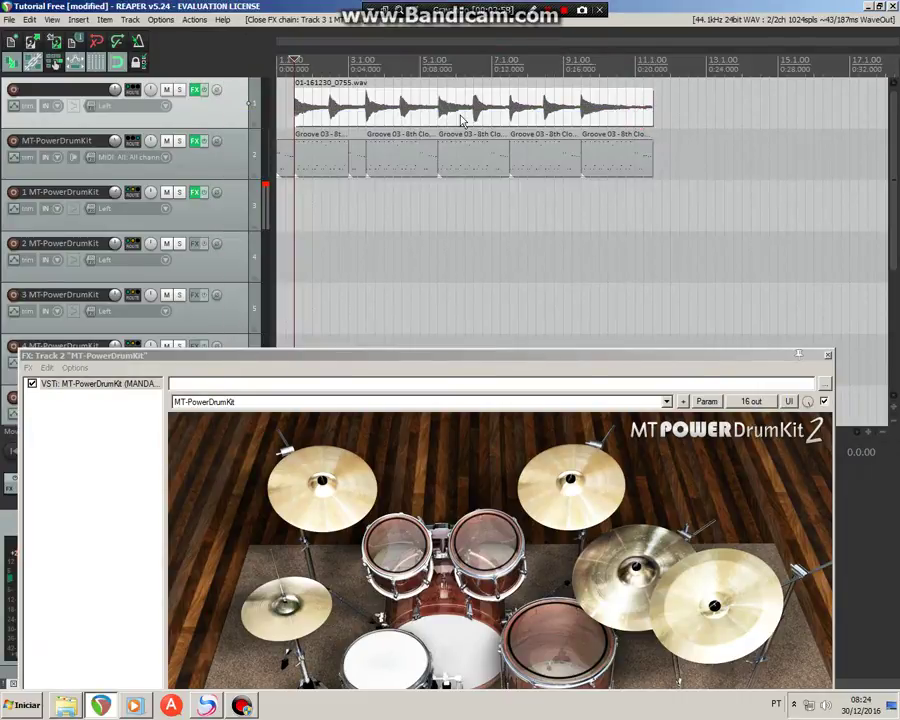
- Play the project, close the drum kit plug-in window, and set the MT-PowerDrumKit track's volume to about -0.06 dB
{"action": "key", "text": "space"}
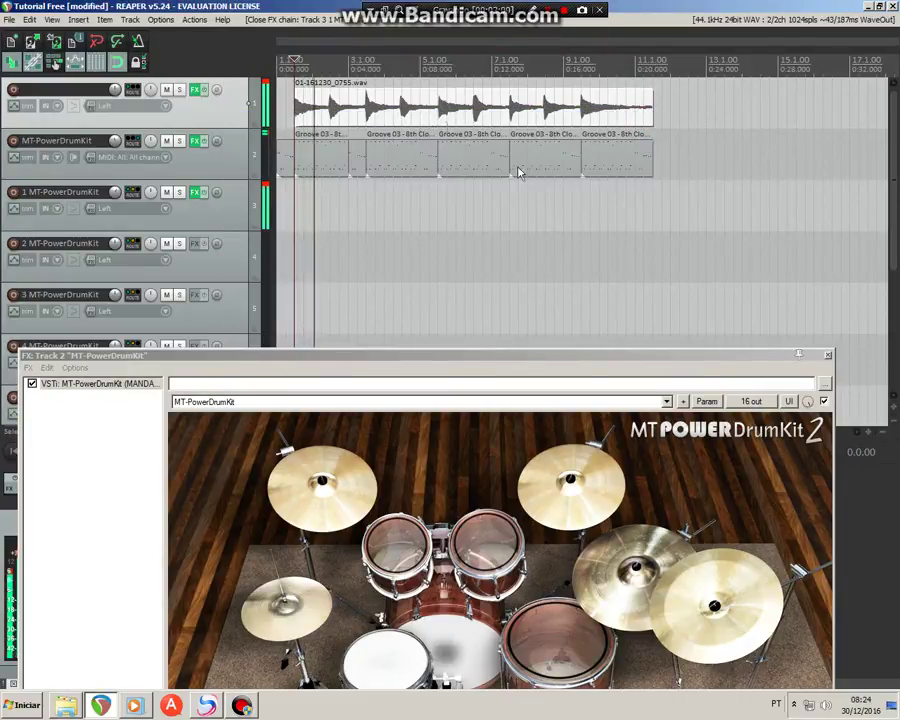
{"action": "left_click", "coordinate": [827, 355]}
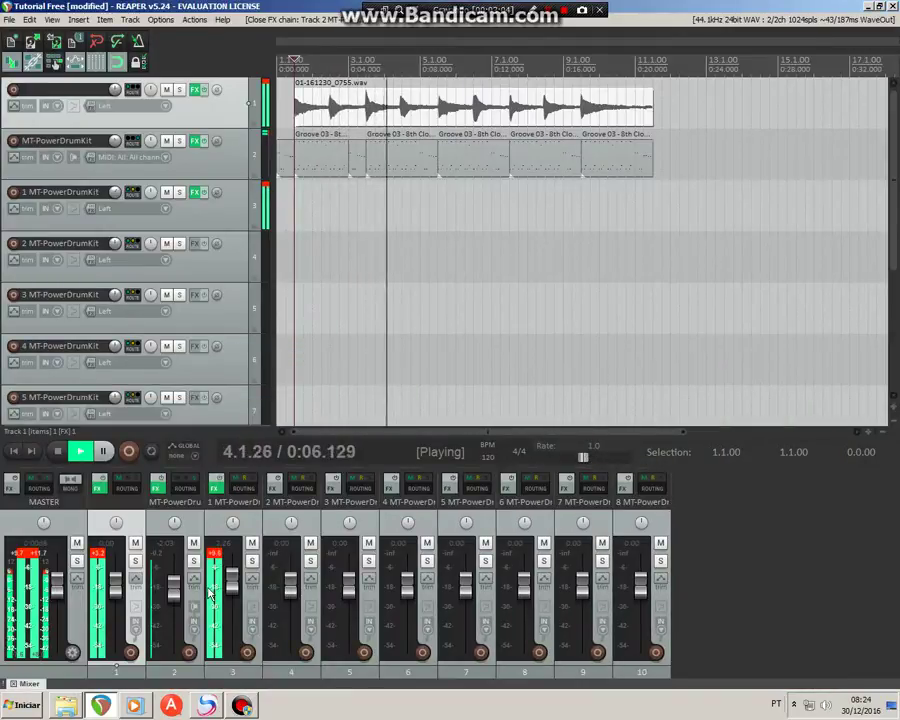
{"action": "mouse_move", "coordinate": [176, 581]}
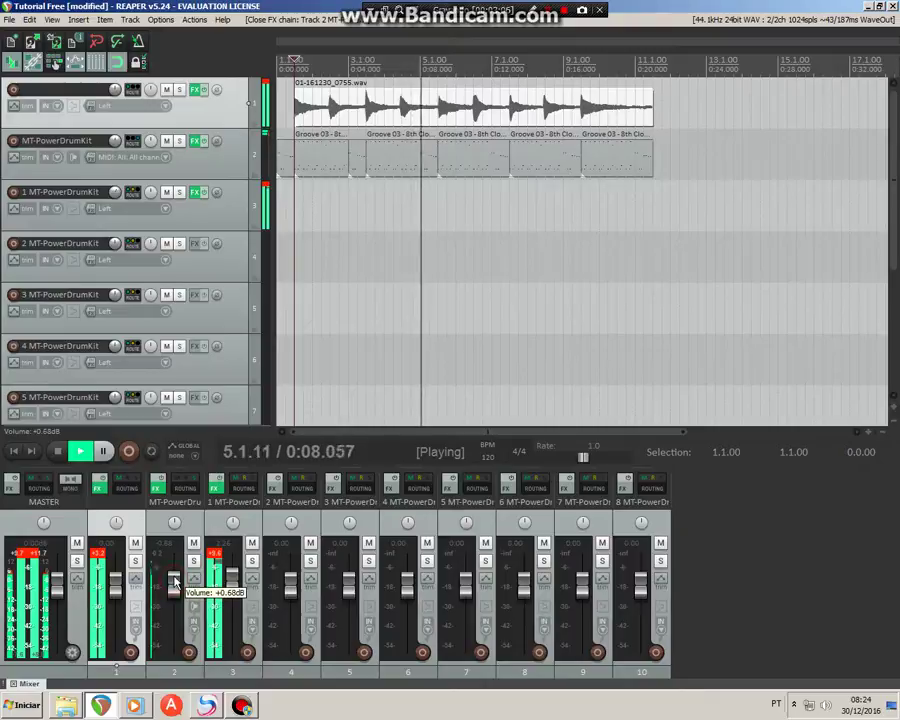
{"action": "left_click_drag", "start_coordinate": [176, 581], "coordinate": [178, 587]}
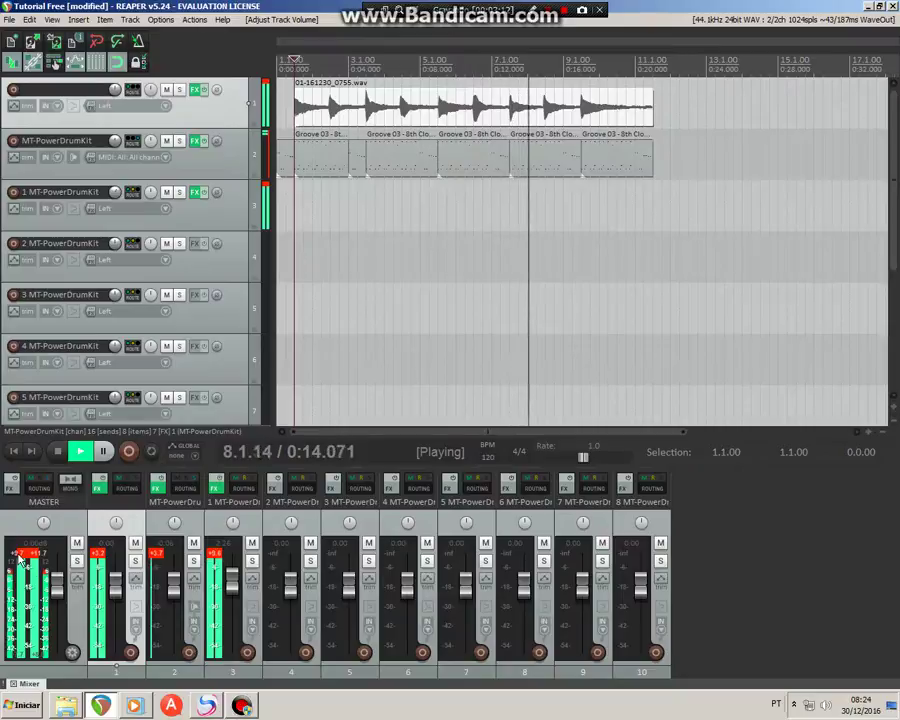
- Lower the master volume to about -9.38 dB, resetting its peak indicators and restarting playback to check the level
{"action": "left_click_drag", "start_coordinate": [57, 585], "coordinate": [57, 592]}
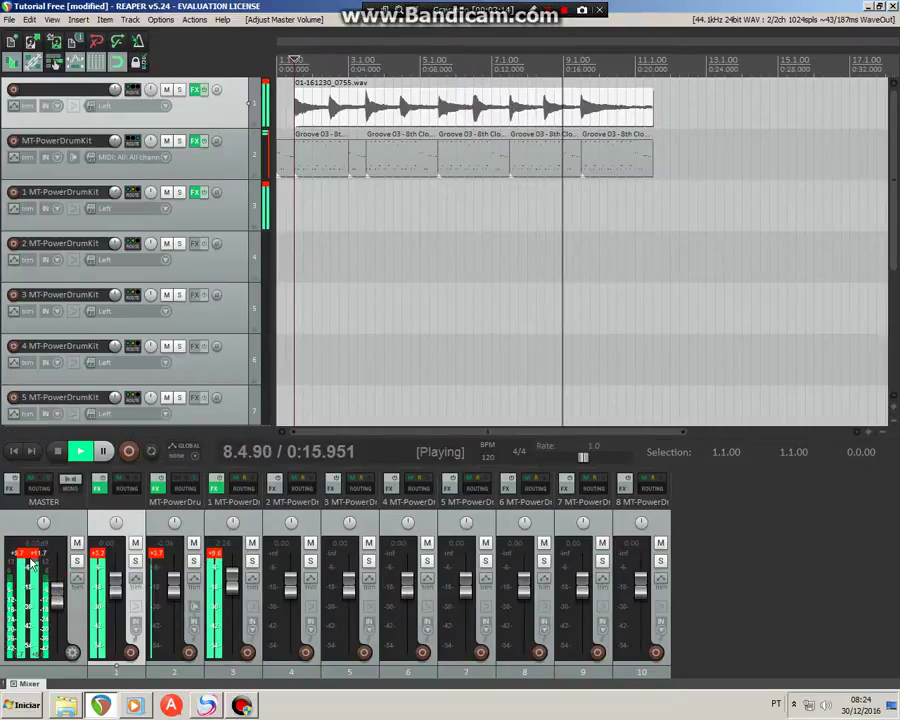
{"action": "left_click", "coordinate": [33, 555]}
{"action": "mouse_move", "coordinate": [57, 600]}
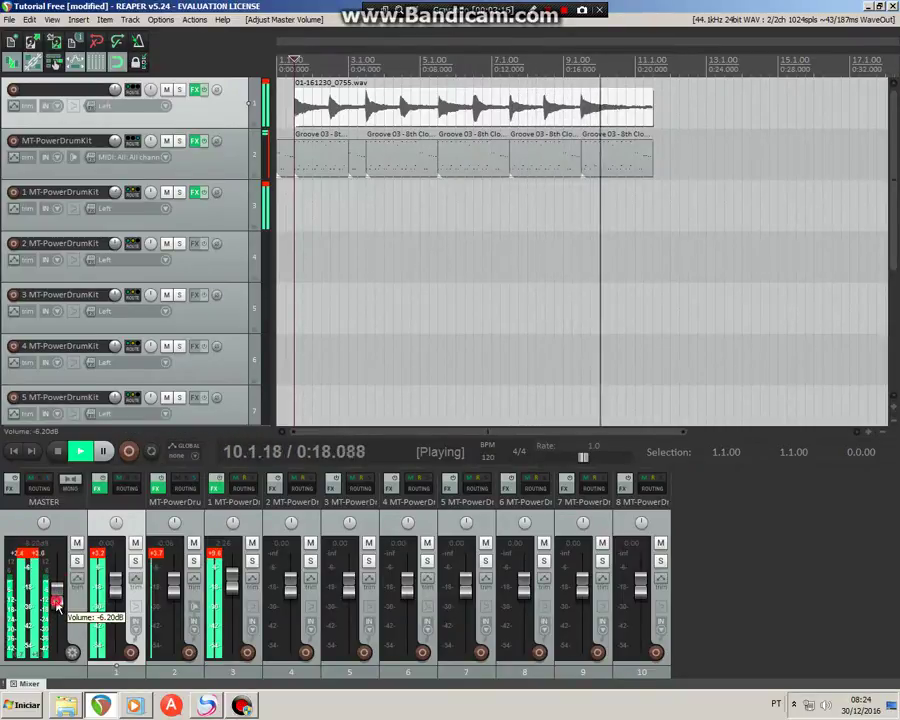
{"action": "left_click_drag", "start_coordinate": [57, 600], "coordinate": [55, 589]}
{"action": "left_click", "coordinate": [24, 555]}
{"action": "key", "text": "space"}
{"action": "key", "text": "space"}
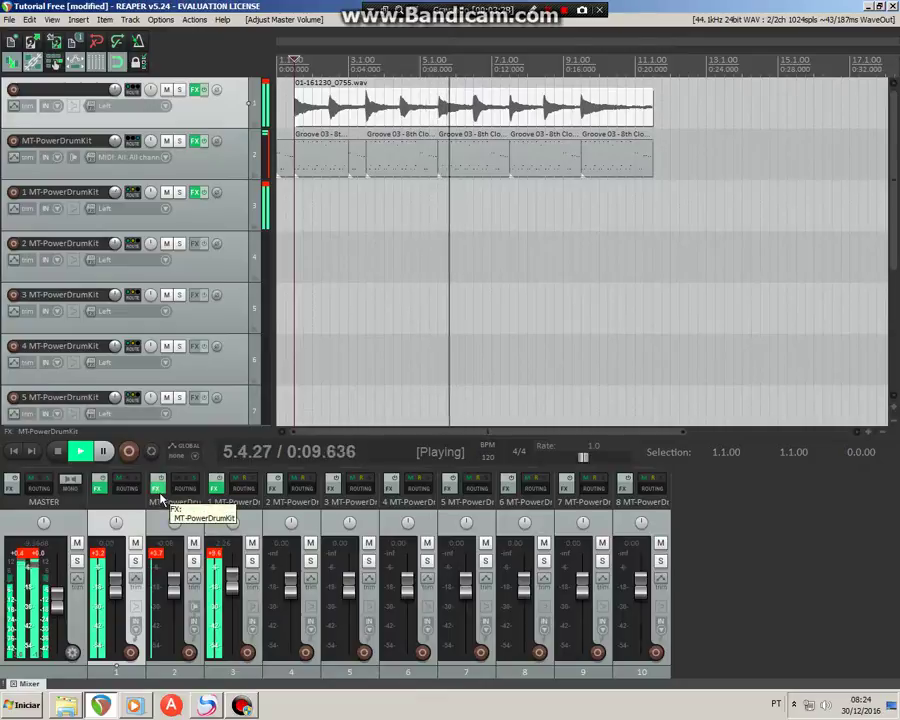
- Raise the 1 MT-PowerDrumKit track's volume to about 5.52 dB and rename the track Bumbo/Kick
{"action": "left_click_drag", "start_coordinate": [232, 575], "coordinate": [233, 580]}
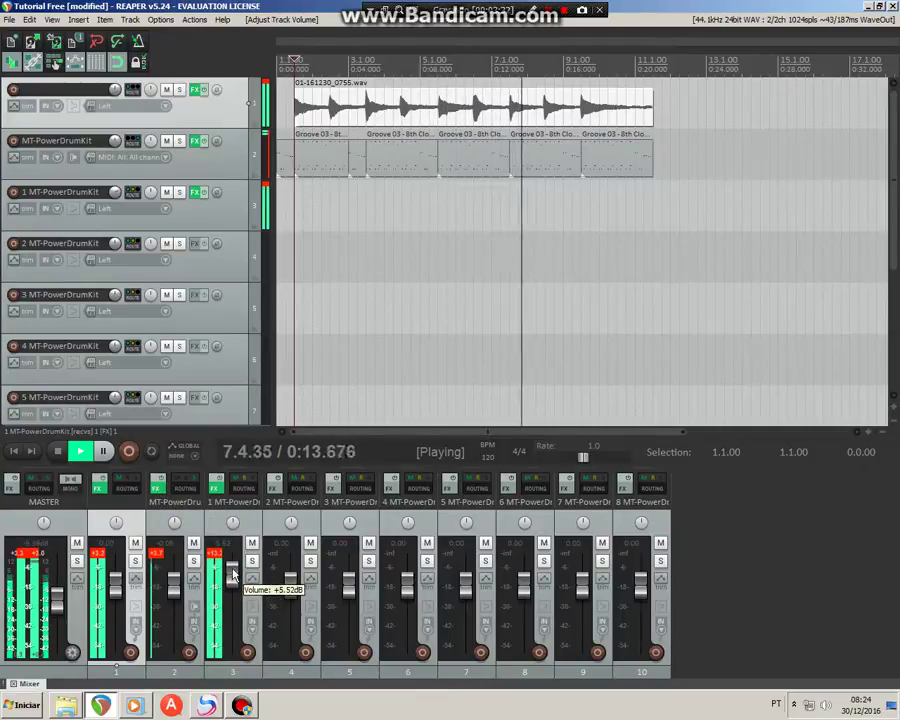
{"action": "left_click", "coordinate": [235, 506]}
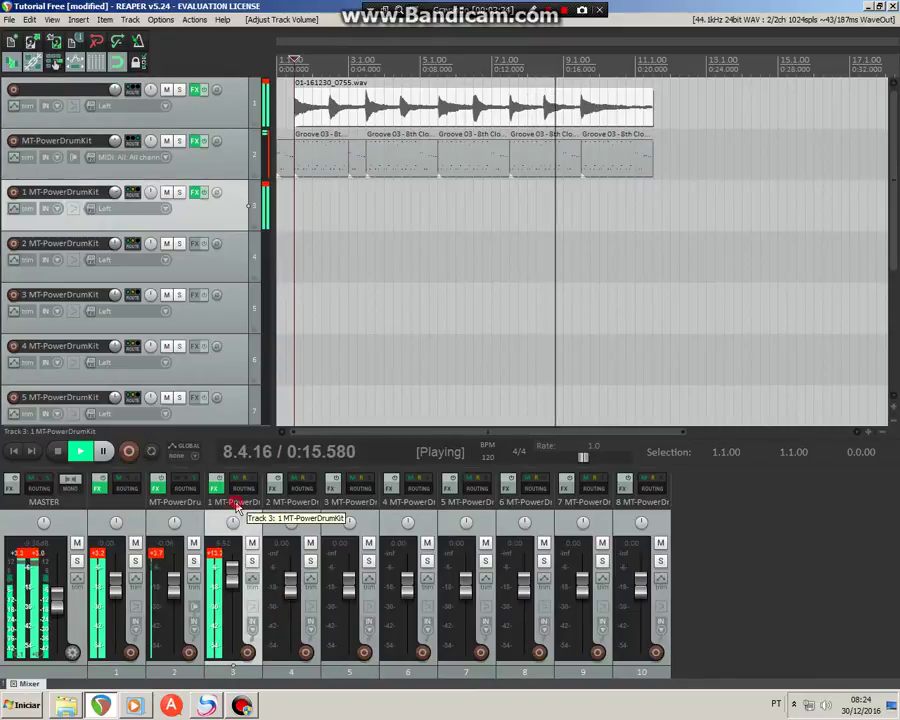
{"action": "double_click", "coordinate": [235, 503]}
{"action": "type", "text": "Bumbo"}
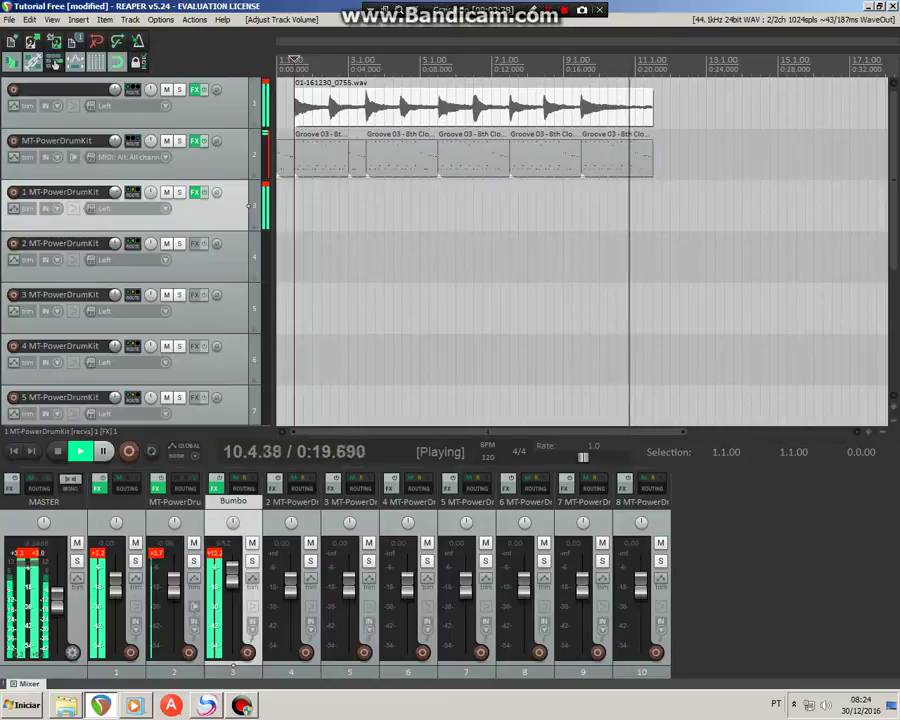
{"action": "type", "text": "/Kick"}
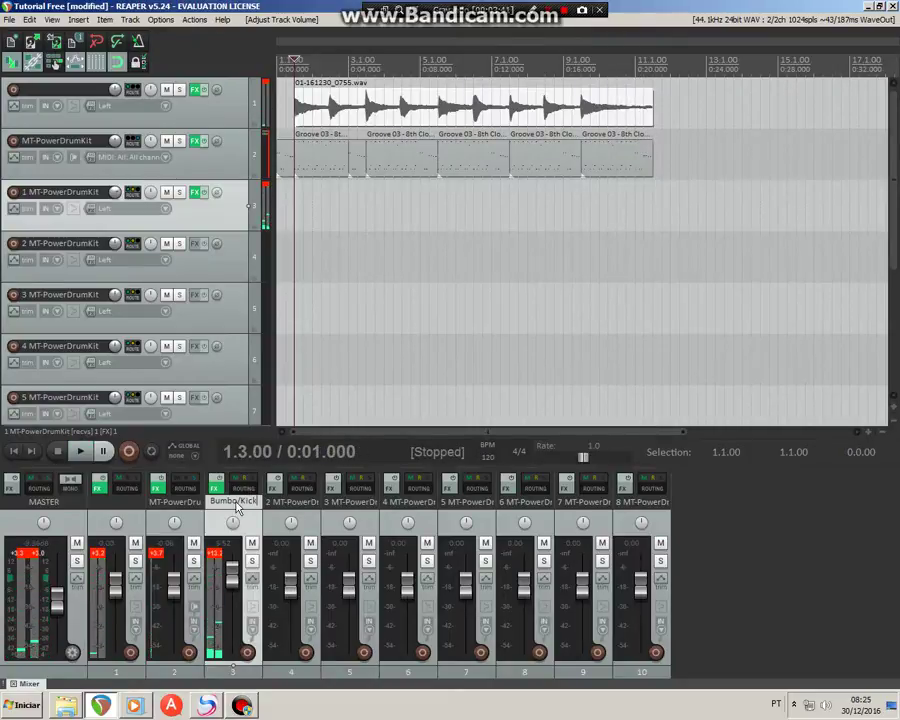
{"action": "key", "text": "Return"}
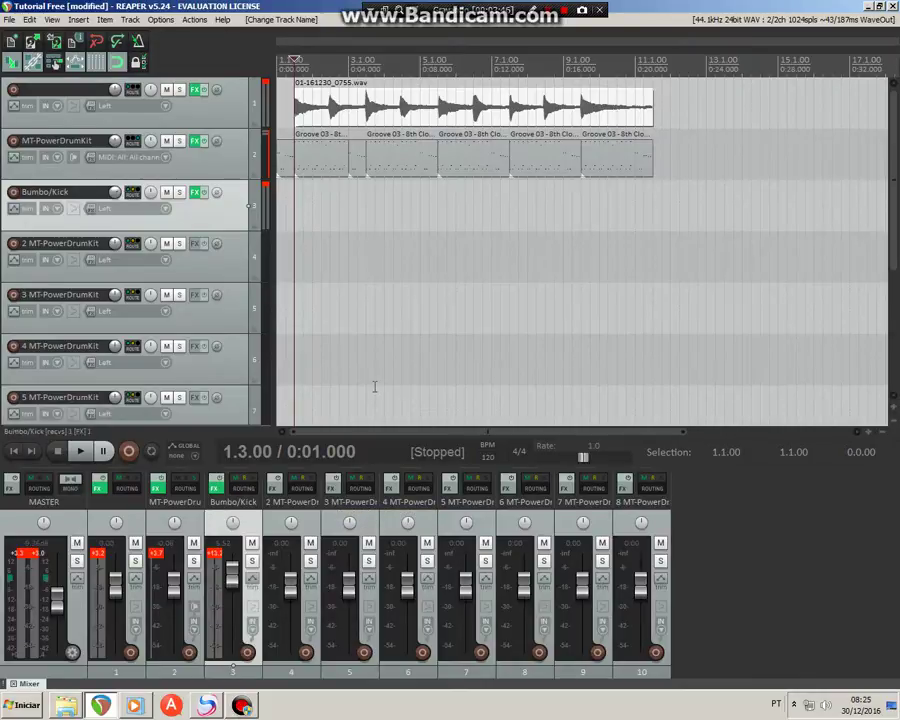
- Audition the mix and duplicate track 1 with its audio item
{"action": "key", "text": "space"}
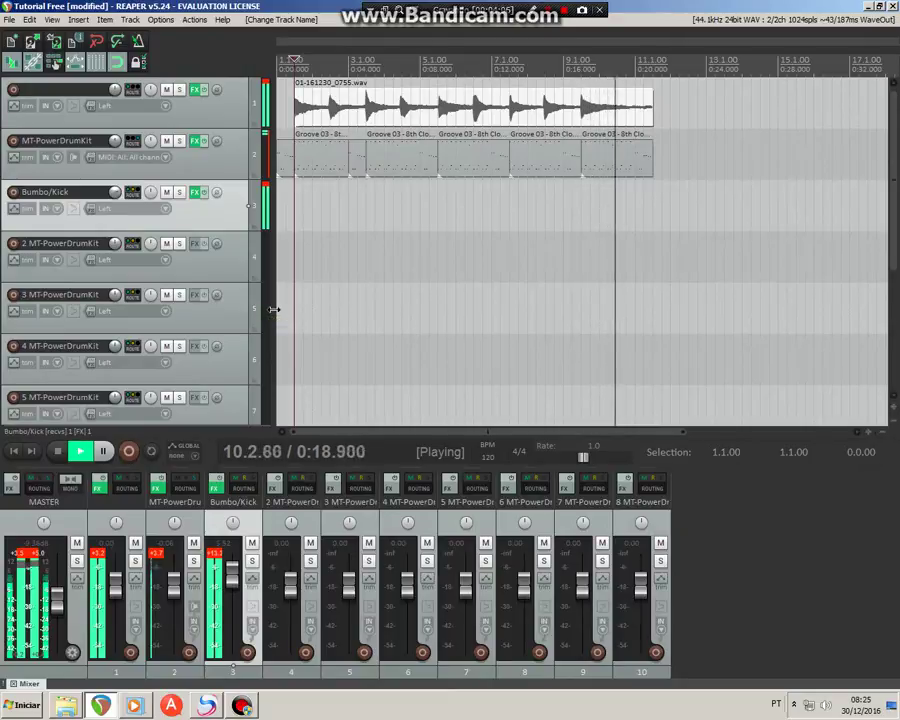
{"action": "key", "text": "space"}
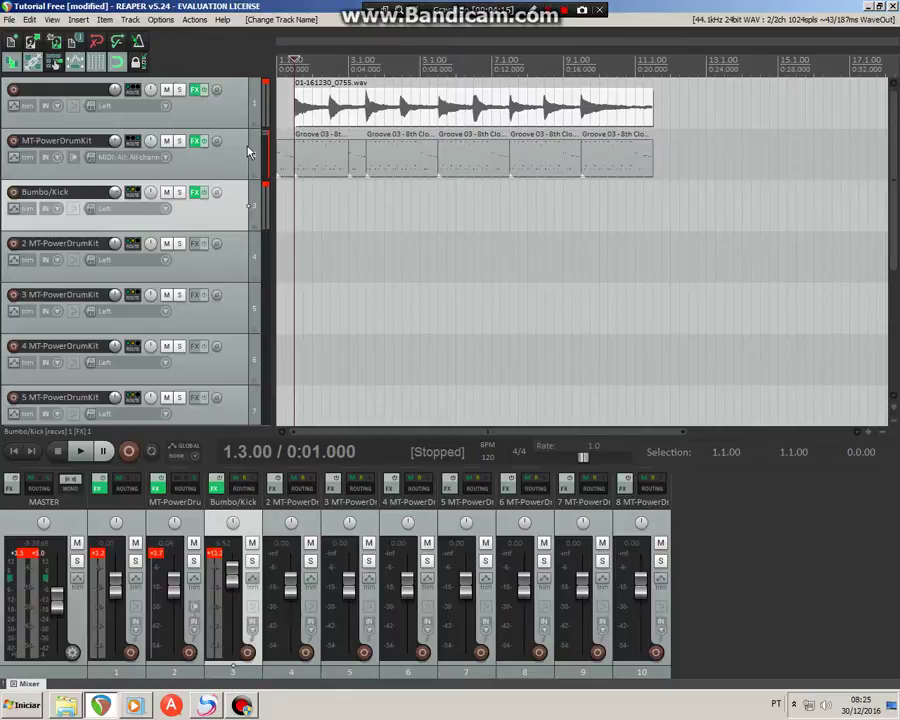
{"action": "left_click", "coordinate": [229, 115]}
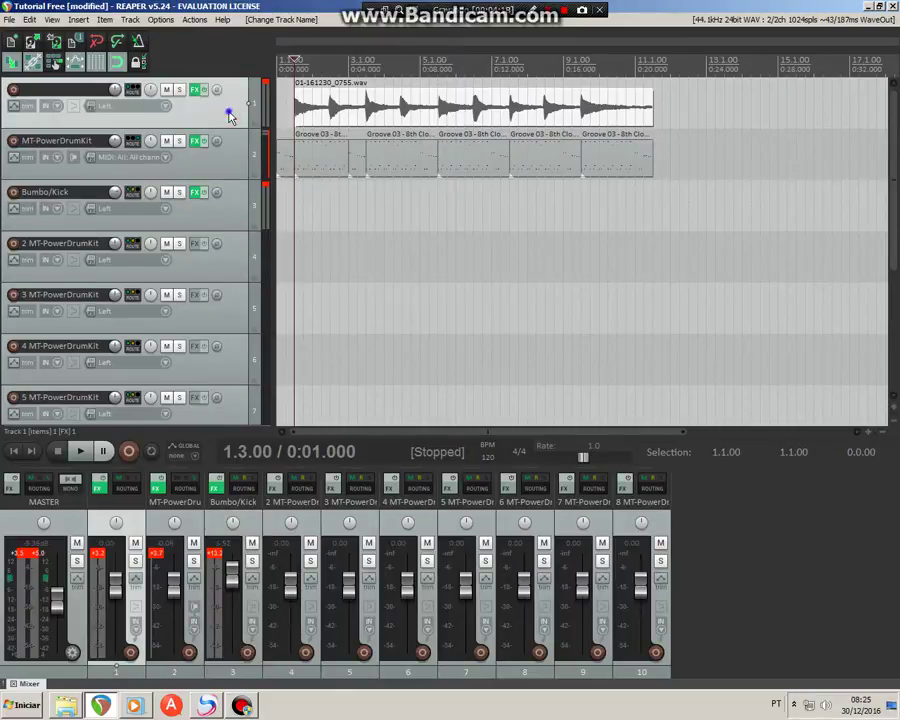
{"action": "right_click", "coordinate": [229, 116]}
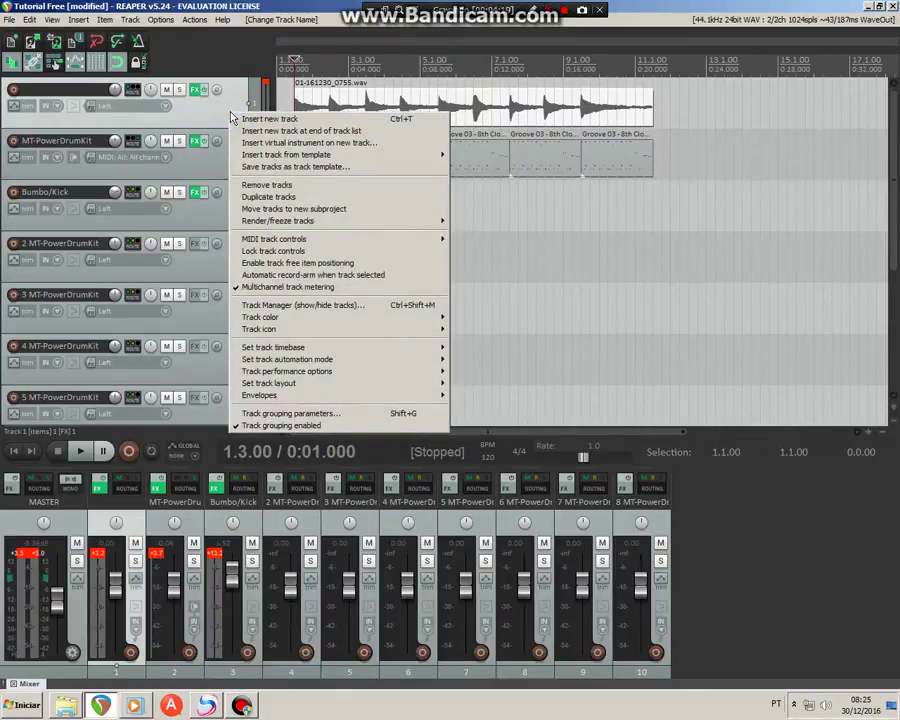
{"action": "left_click", "coordinate": [264, 197]}
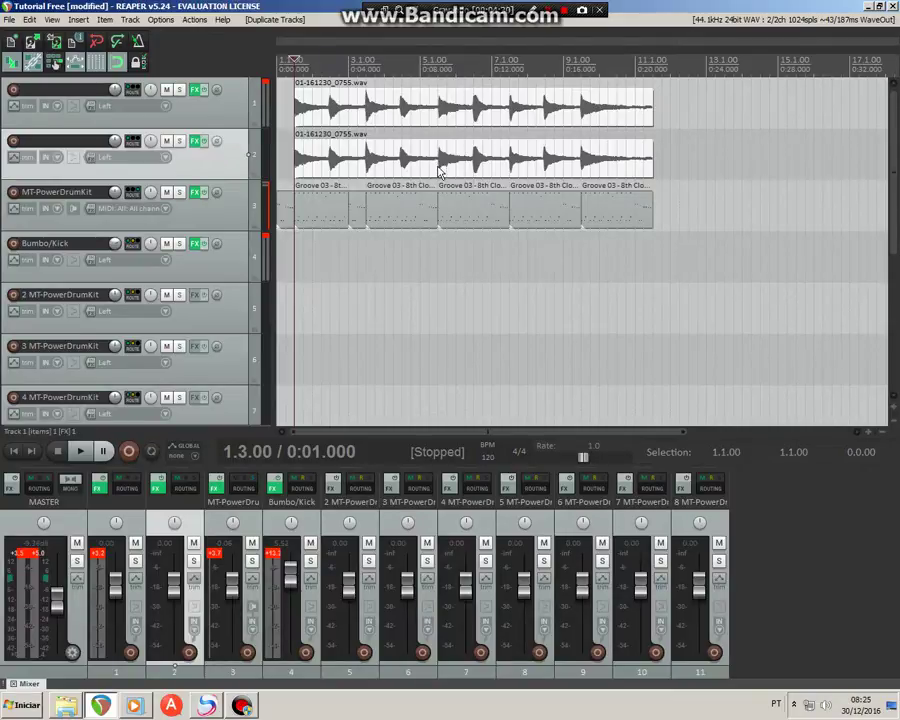
- Delete the last Groove 03 item and shorten both audio items to end at 9.3.00, level with the remaining drum items
{"action": "left_click", "coordinate": [582, 168]}
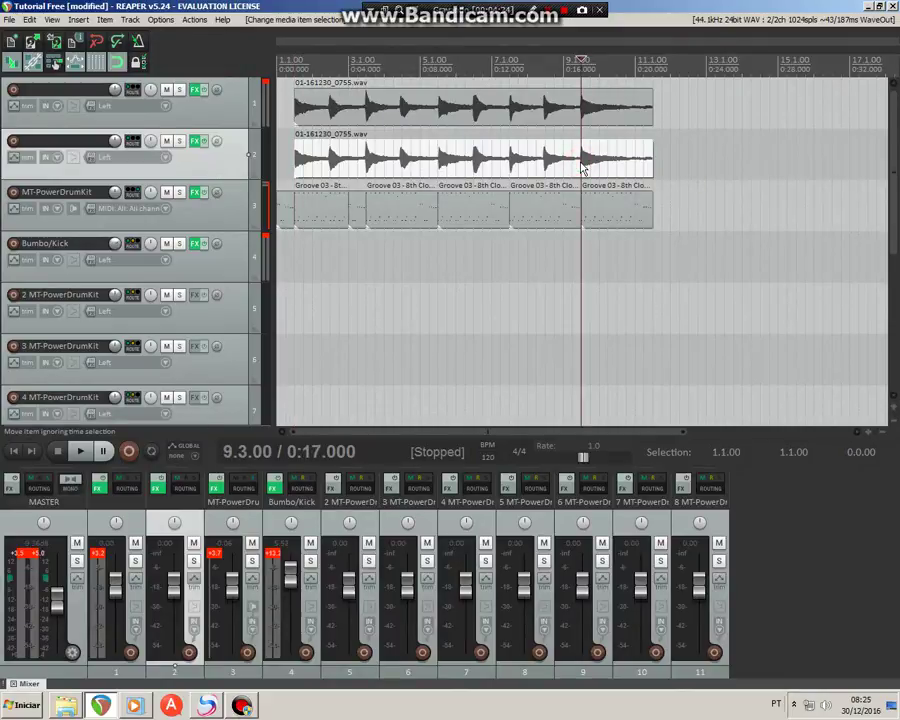
{"action": "left_click", "coordinate": [615, 215]}
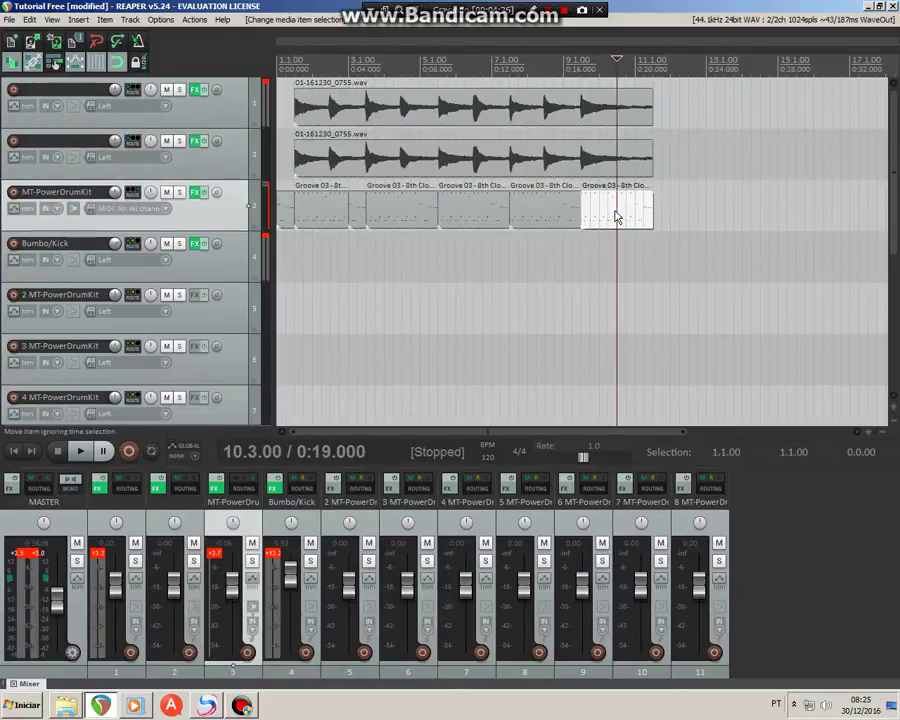
{"action": "key", "text": "Delete"}
{"action": "left_click_drag", "start_coordinate": [651, 160], "coordinate": [582, 160]}
{"action": "left_click_drag", "start_coordinate": [651, 110], "coordinate": [582, 118]}
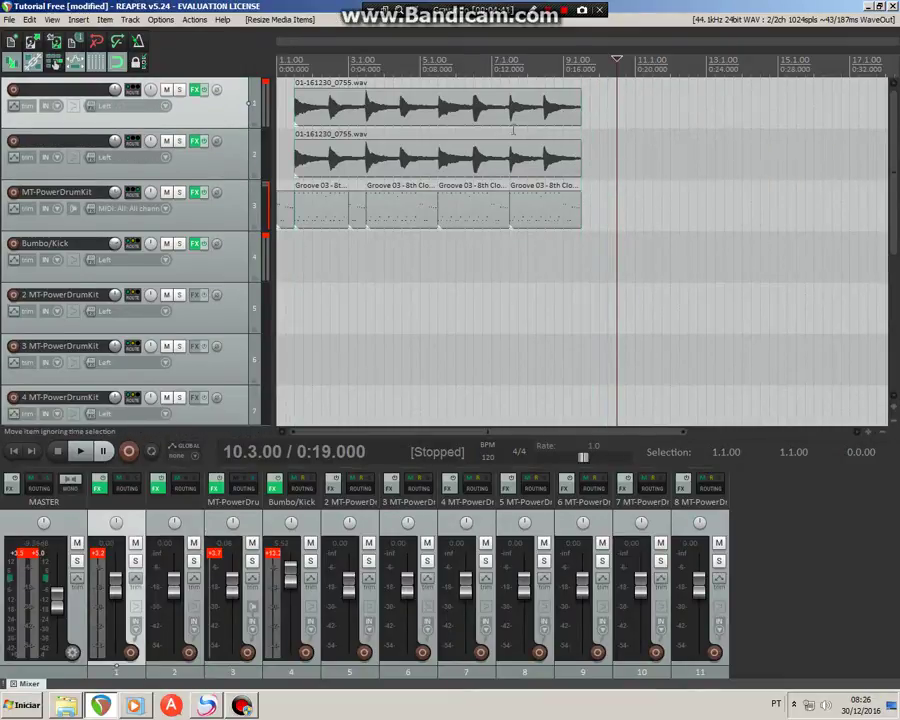
- Split the duplicated audio item on track 2 at 5.3.00 and swap the order of its two halves
{"action": "left_click", "coordinate": [438, 177]}
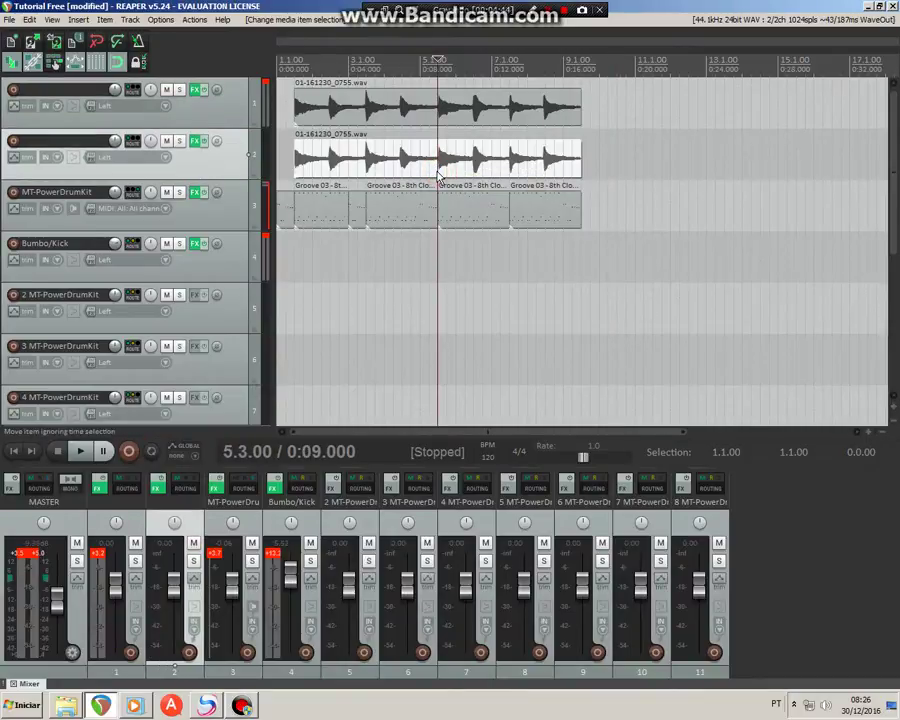
{"action": "key", "text": "s"}
{"action": "left_click_drag", "start_coordinate": [390, 162], "coordinate": [690, 168]}
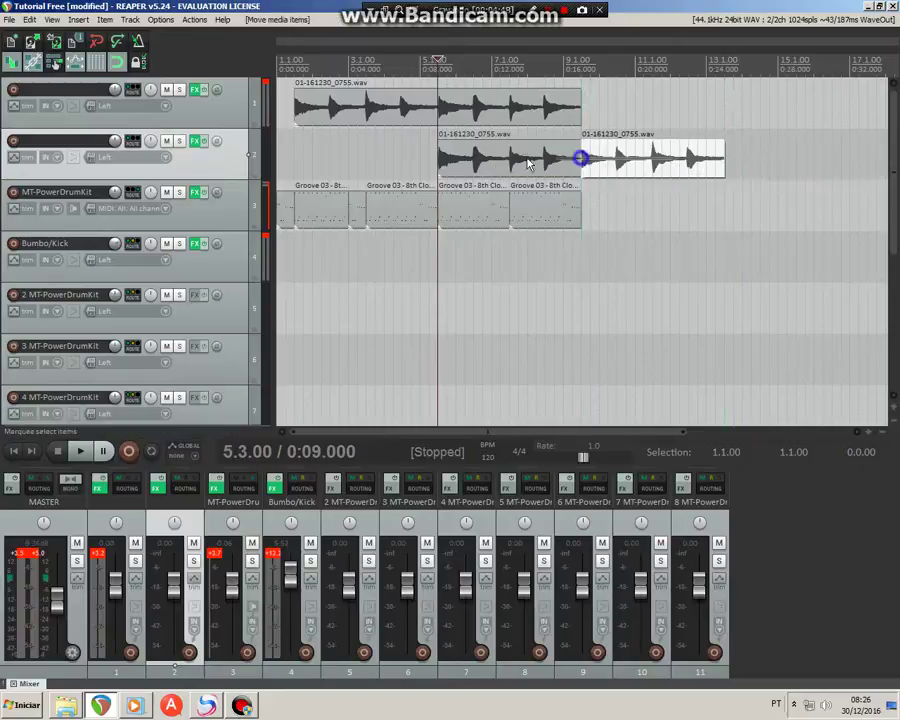
{"action": "left_click_drag", "start_coordinate": [580, 157], "coordinate": [366, 171]}
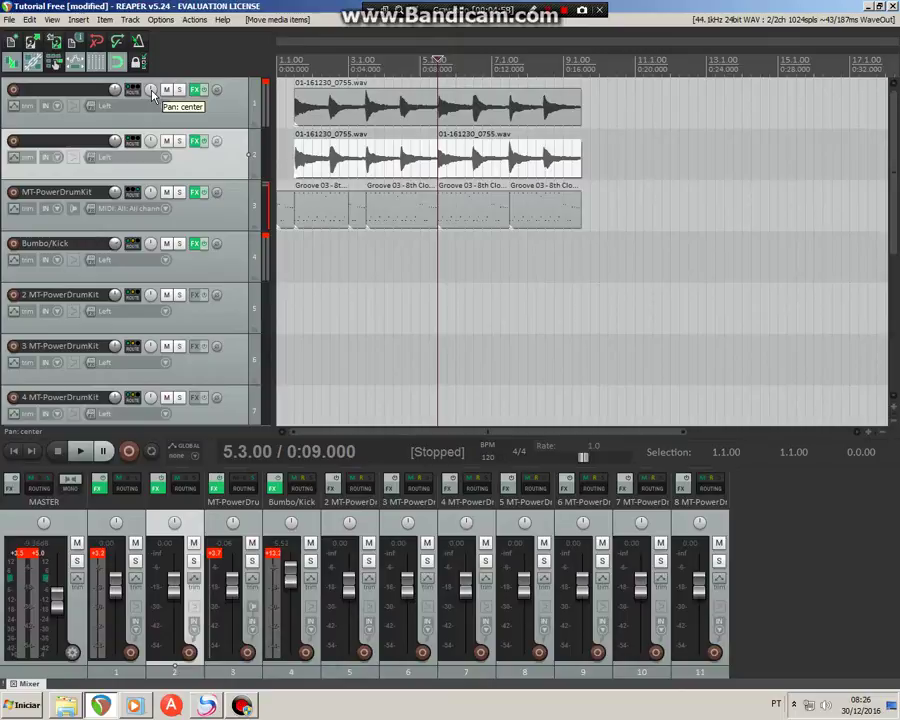
- Pan the two audio tracks to opposite sides and play the project from the start to audition the result
{"action": "left_click_drag", "start_coordinate": [150, 90], "coordinate": [150, 90]}
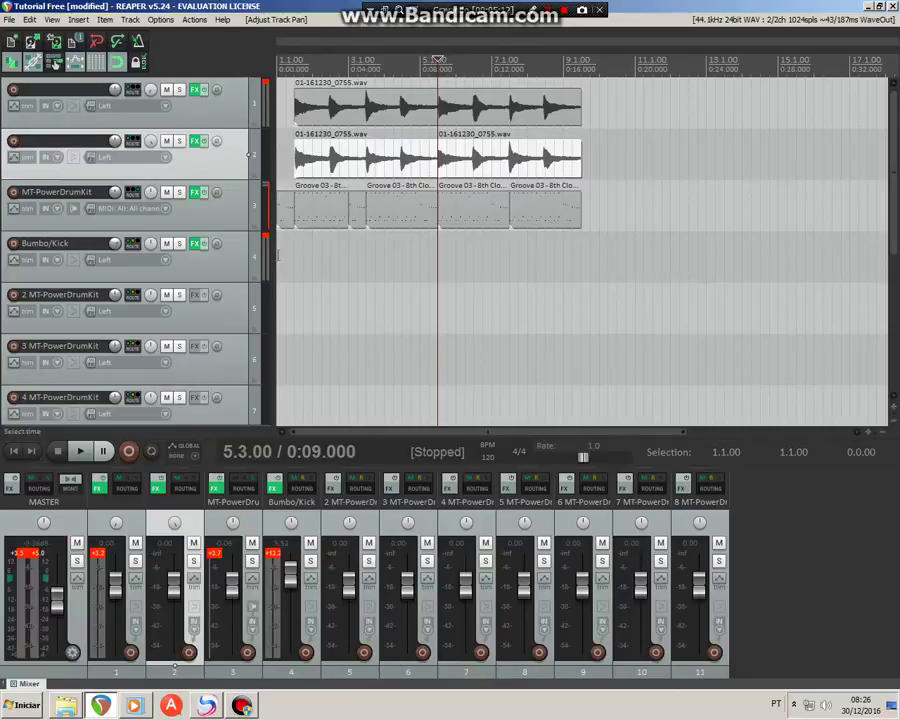
{"action": "left_click", "coordinate": [278, 254]}
{"action": "key", "text": "space"}
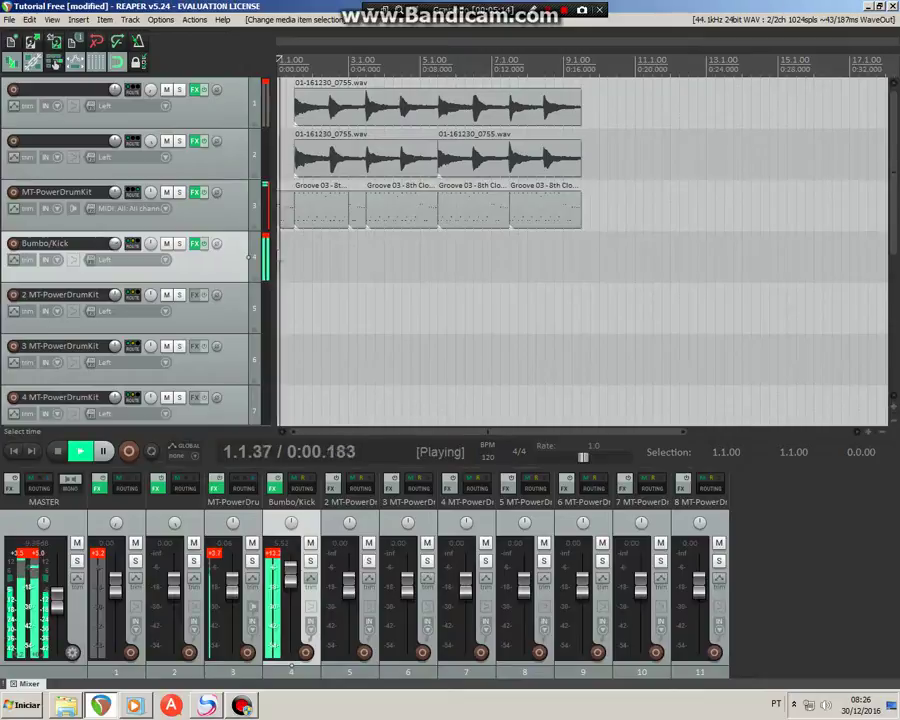
{"action": "left_click", "coordinate": [280, 256]}
{"action": "key", "text": "space"}
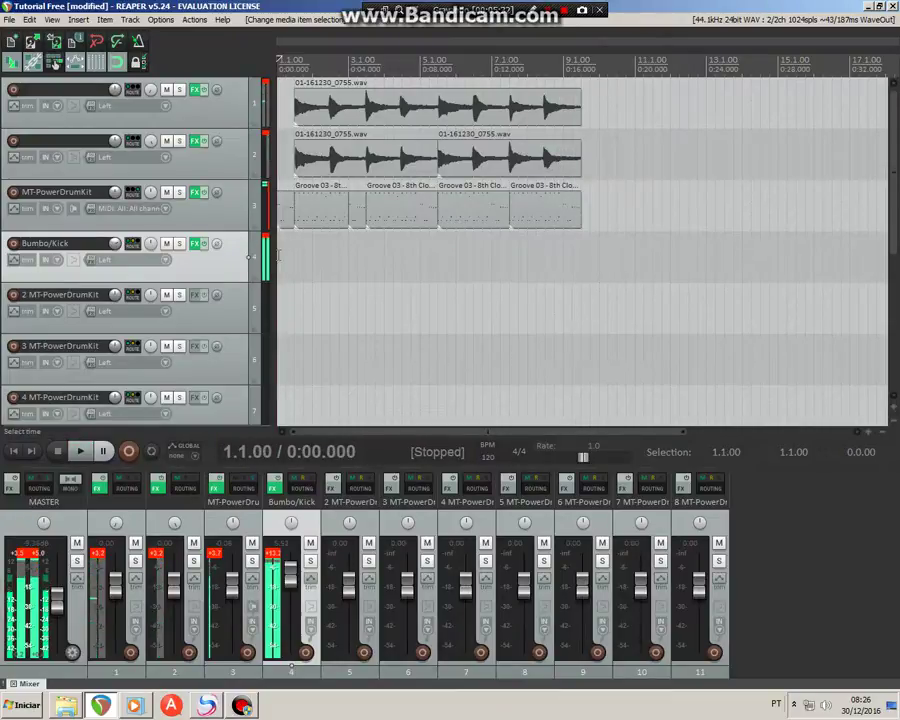